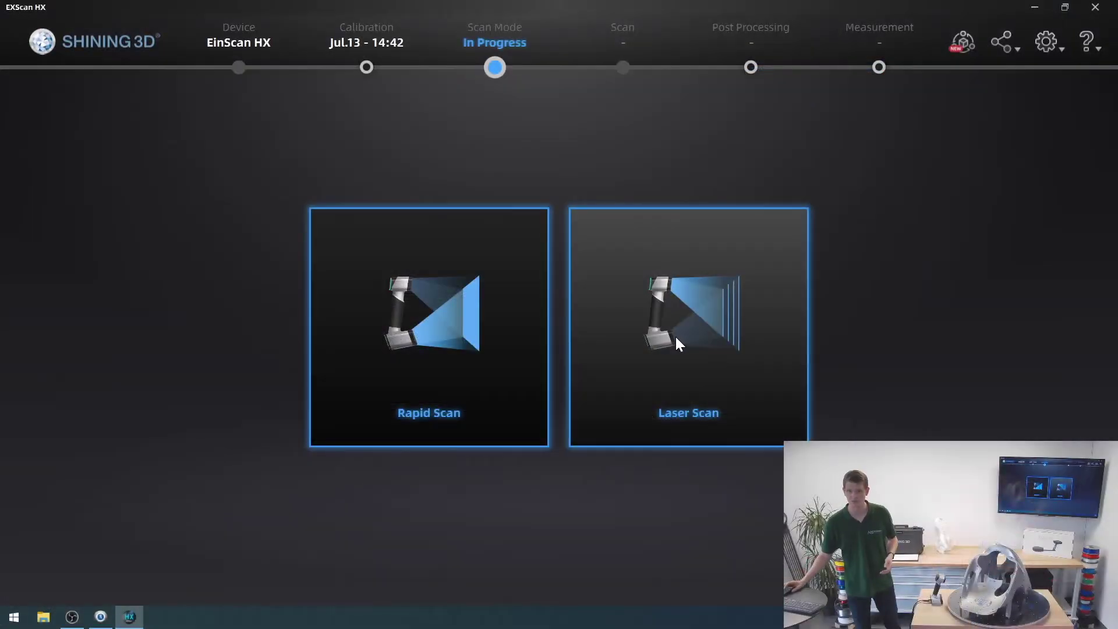
Step: Choose Laser Scan and create a new project group 'test' on the Desktop, replacing the existing one
{"action": "left_click", "coordinate": [728, 377]}
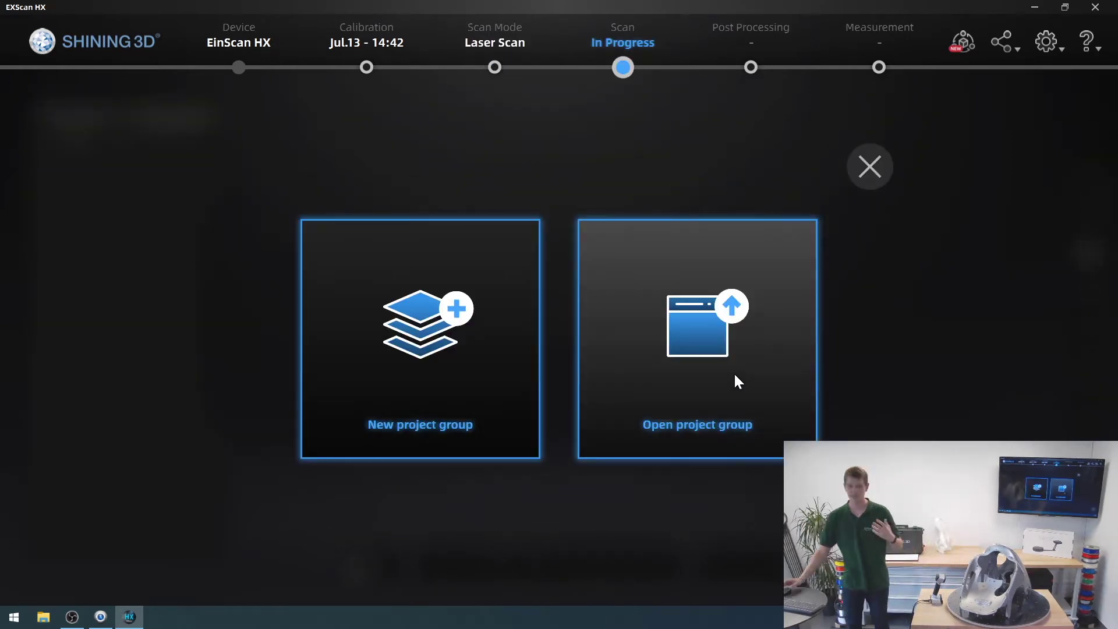
{"action": "left_click", "coordinate": [372, 284]}
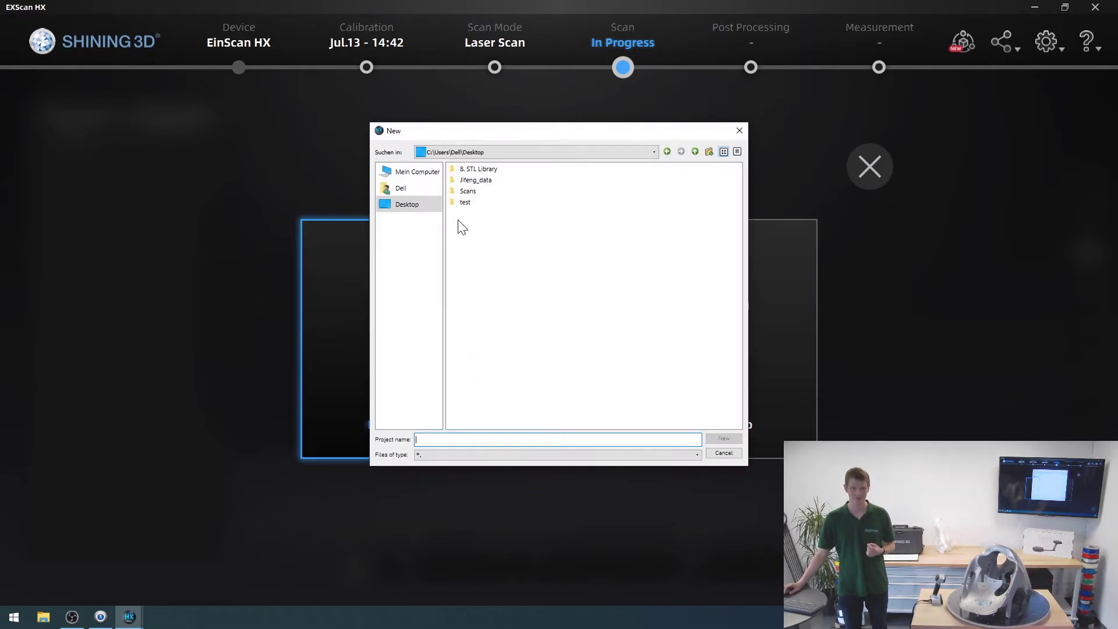
{"action": "left_click", "coordinate": [466, 202]}
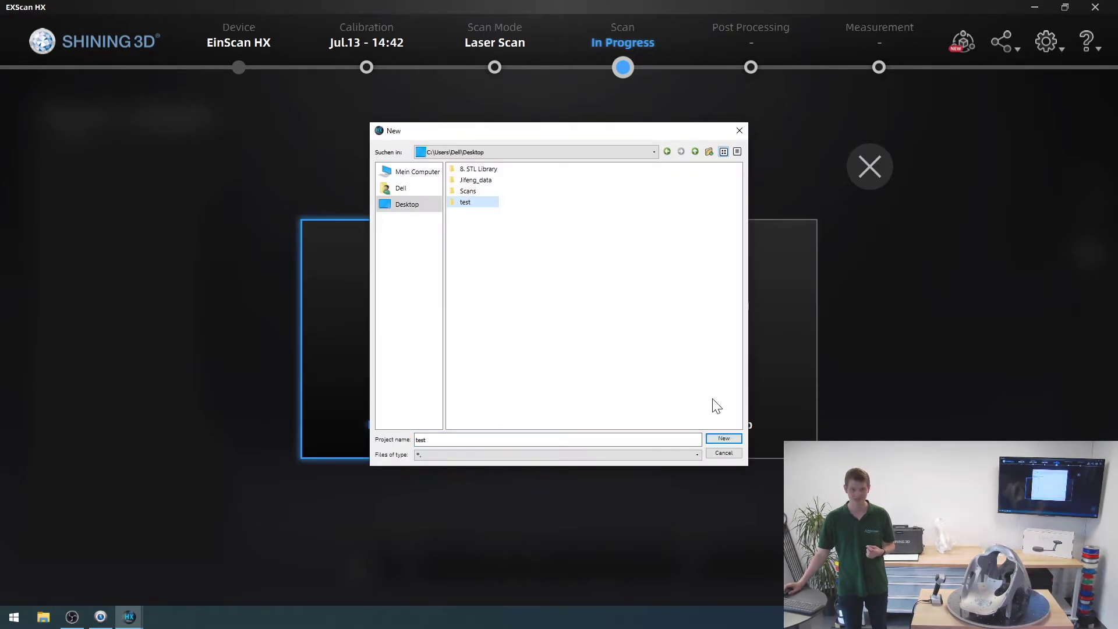
{"action": "left_click", "coordinate": [725, 441]}
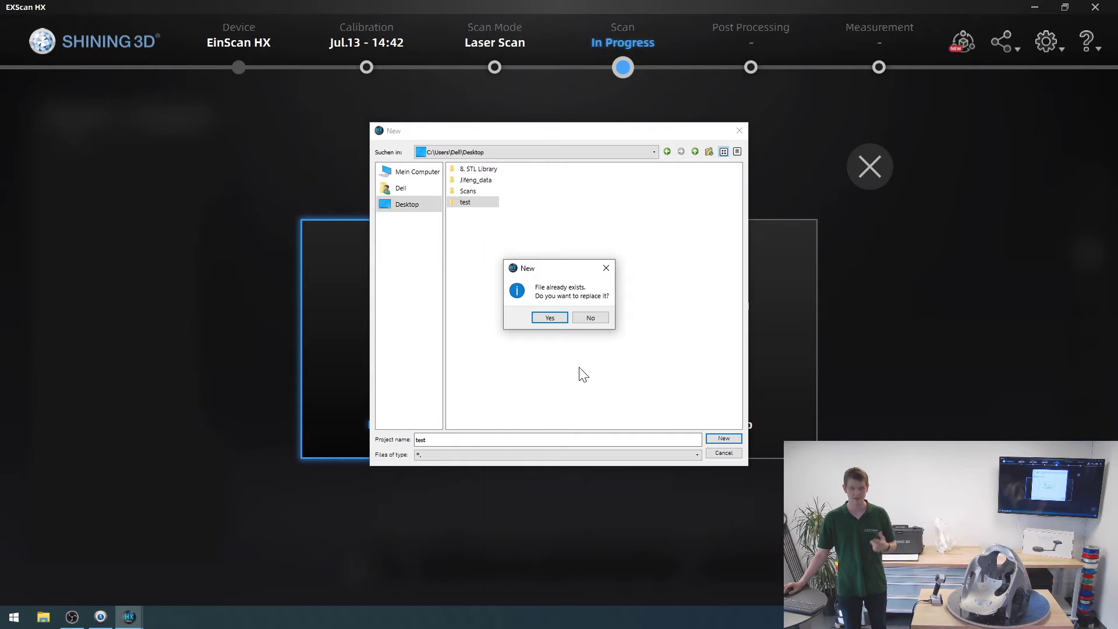
{"action": "left_click", "coordinate": [551, 319]}
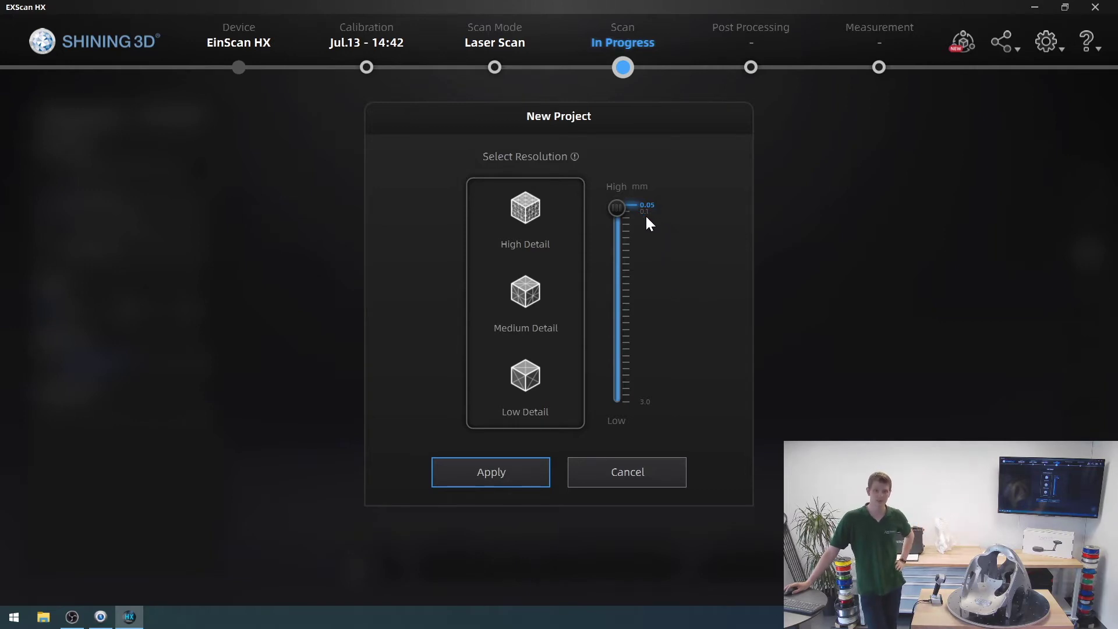
Step: Create the project at Medium Detail resolution (0.5 mm) after comparing it with Low Detail
{"action": "left_click", "coordinate": [522, 308]}
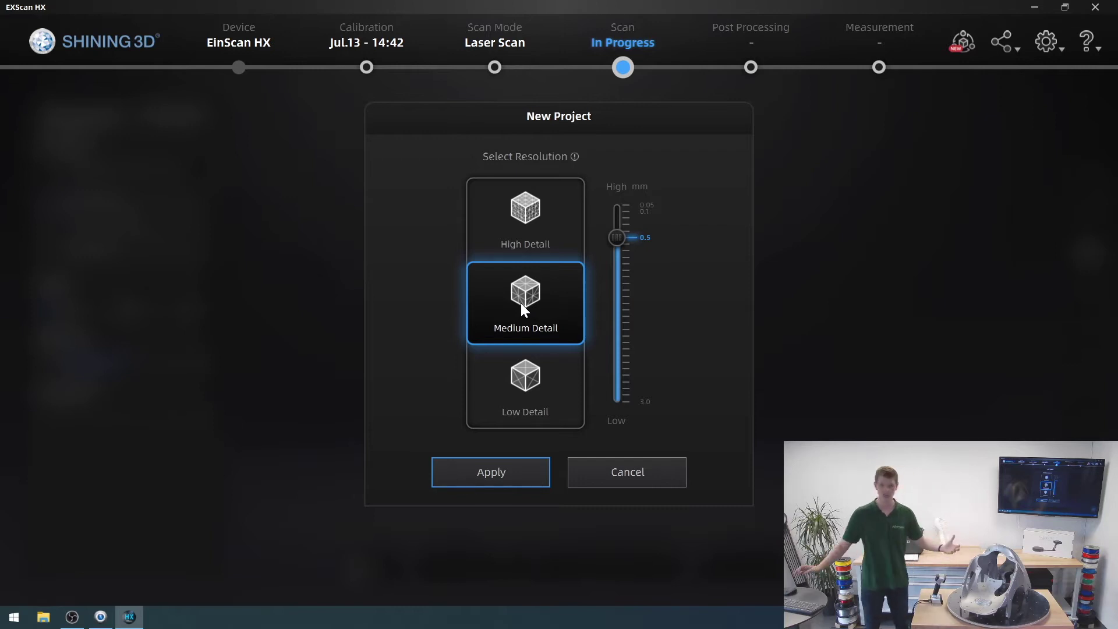
{"action": "left_click", "coordinate": [528, 370]}
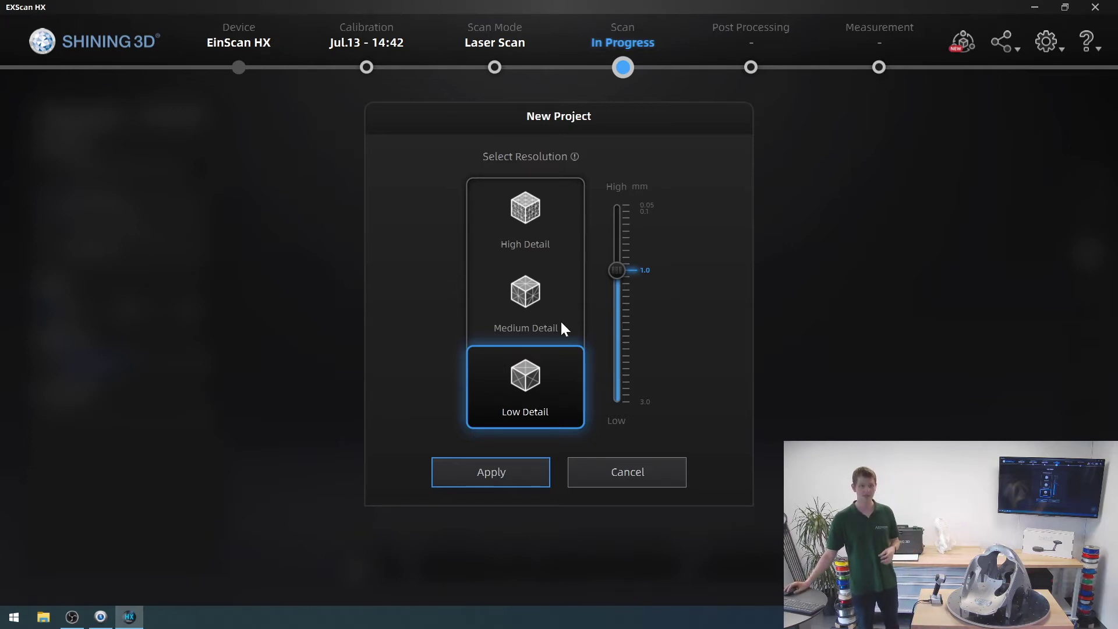
{"action": "left_click", "coordinate": [536, 325]}
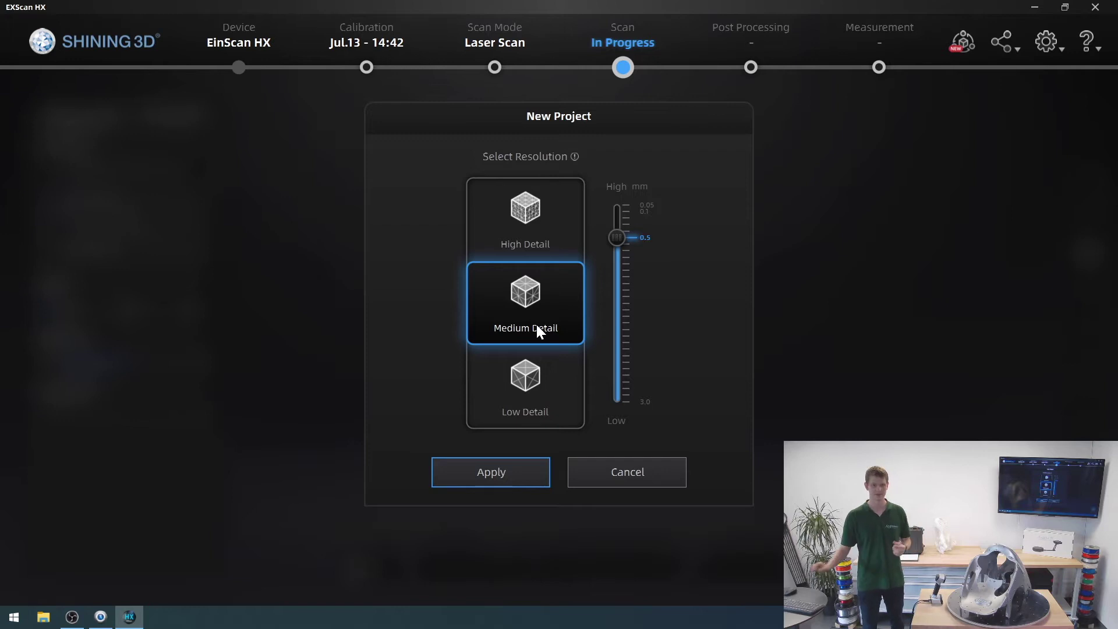
{"action": "left_click", "coordinate": [519, 464]}
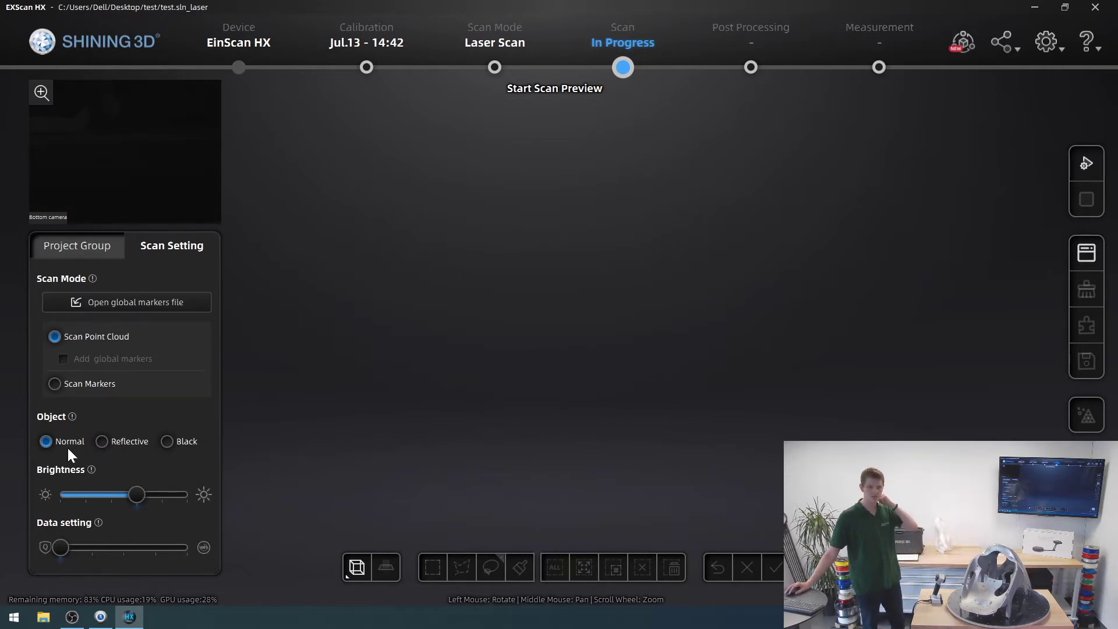
{"action": "left_click", "coordinate": [99, 442]}
{"action": "left_click", "coordinate": [168, 442]}
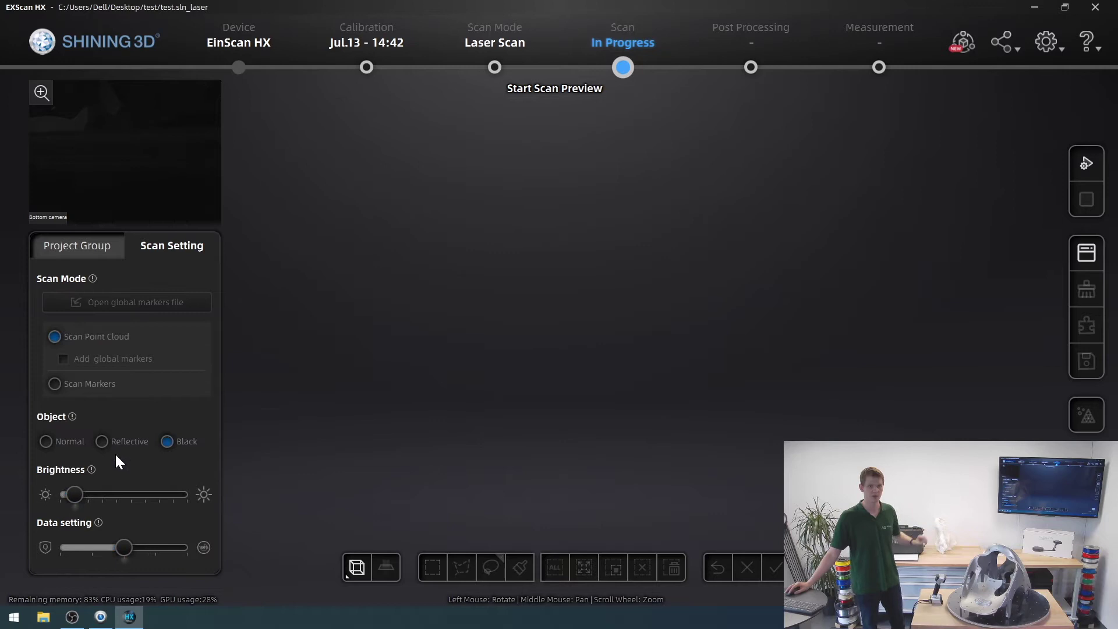
{"action": "left_click", "coordinate": [99, 441]}
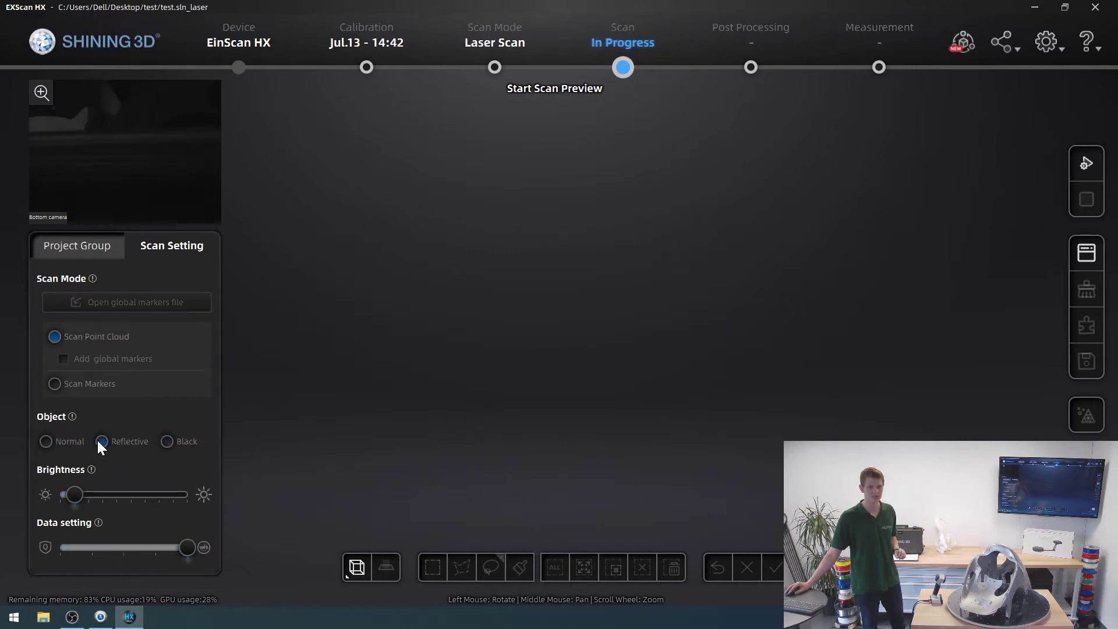
{"action": "left_click", "coordinate": [44, 442]}
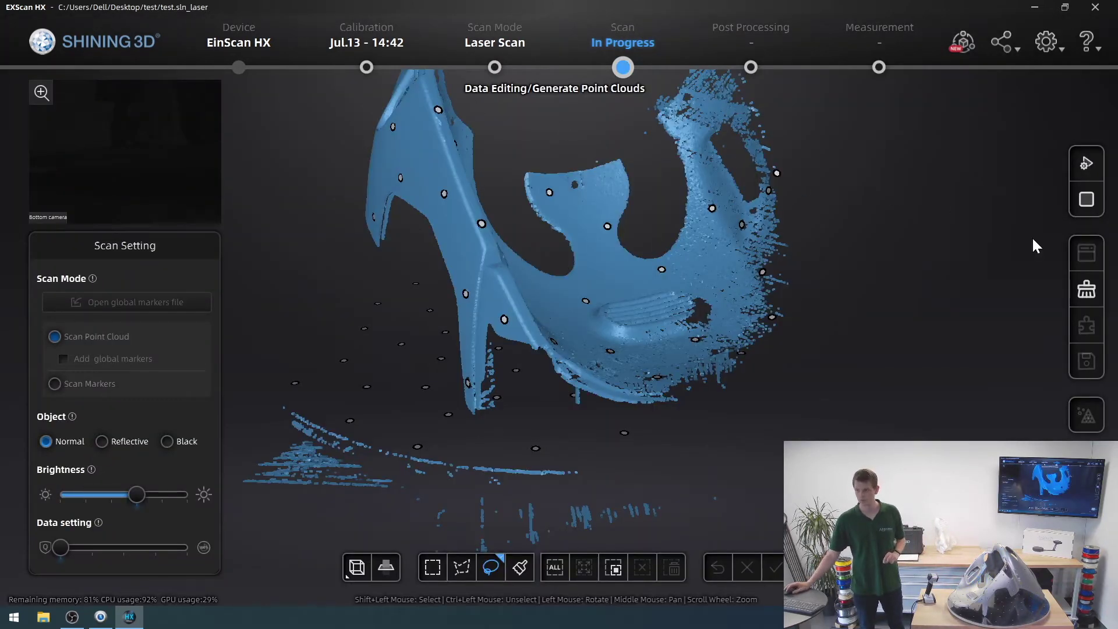
Step: Delete the current scan by clearing all point cloud data
{"action": "left_click", "coordinate": [1087, 289]}
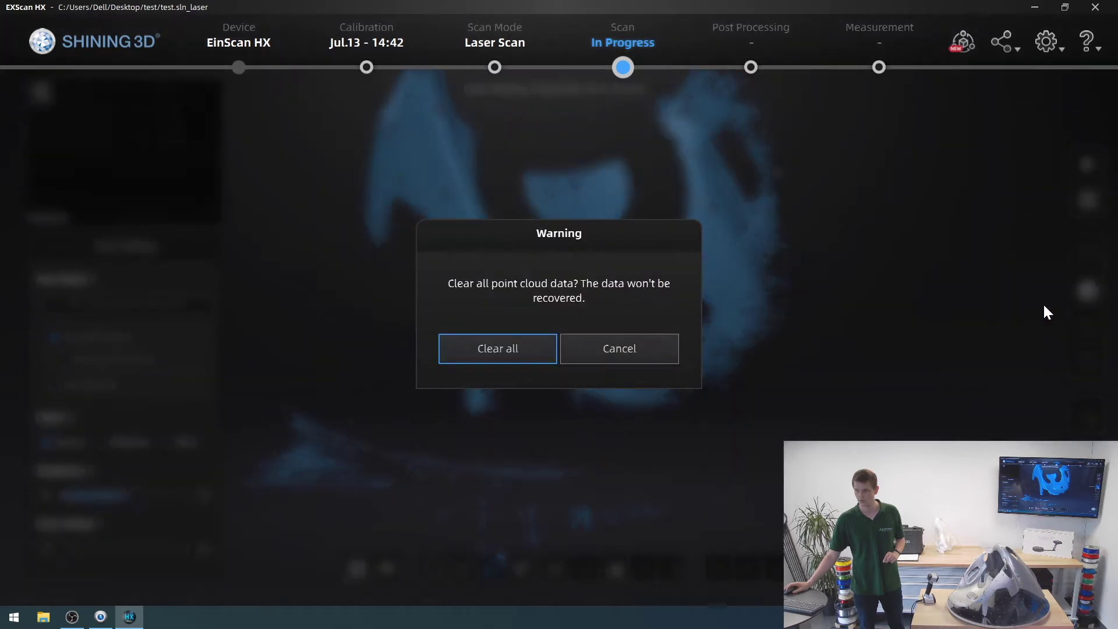
{"action": "left_click", "coordinate": [536, 347]}
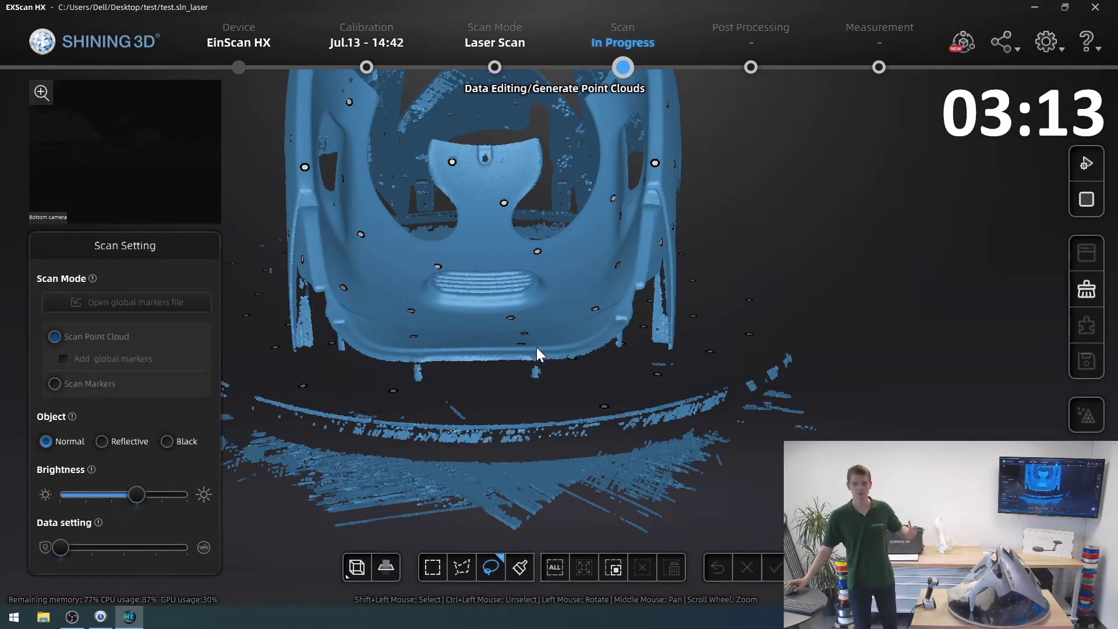
Step: Orbit and zoom the point cloud to inspect the scooter panel from another angle
{"action": "left_click_drag", "start_coordinate": [491, 249], "coordinate": [590, 349]}
{"action": "scroll", "coordinate": [730, 332], "scroll_direction": "up", "scroll_amount": 6}
{"action": "scroll", "coordinate": [578, 465], "scroll_direction": "down", "scroll_amount": 6}
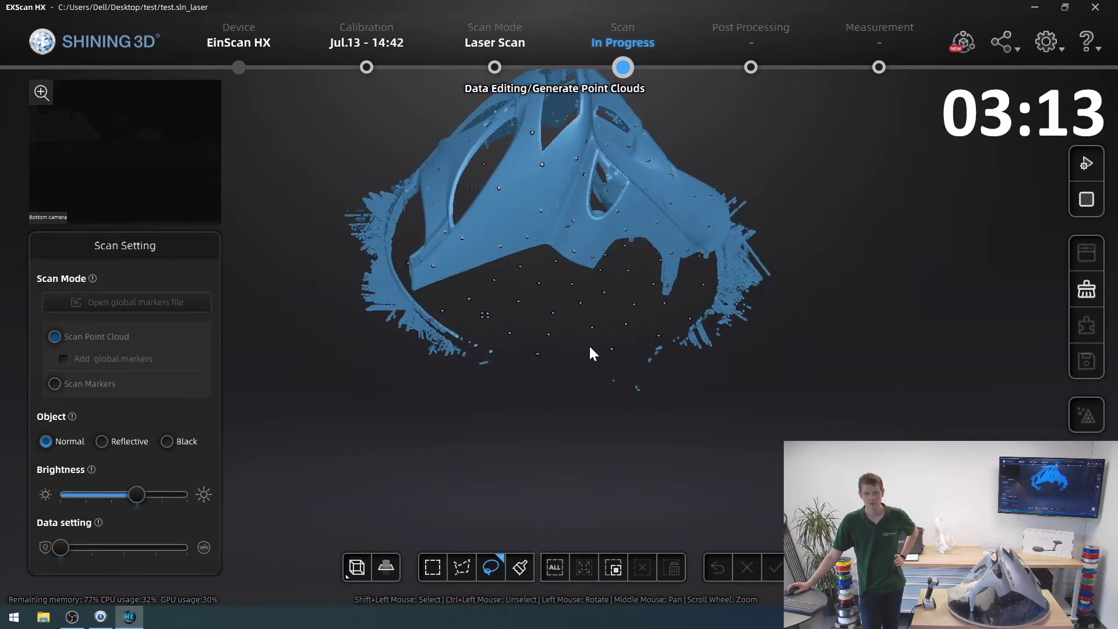
Step: Set the Cutting Plane to By Markers and pick 4 table markers around the part
{"action": "left_click", "coordinate": [386, 567]}
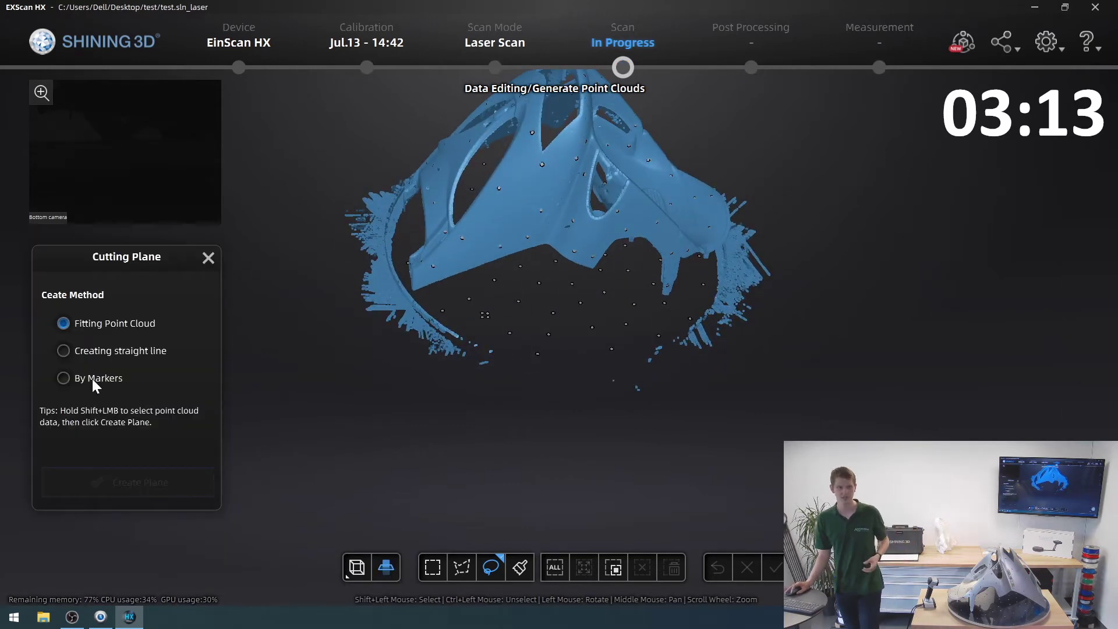
{"action": "left_click", "coordinate": [64, 378]}
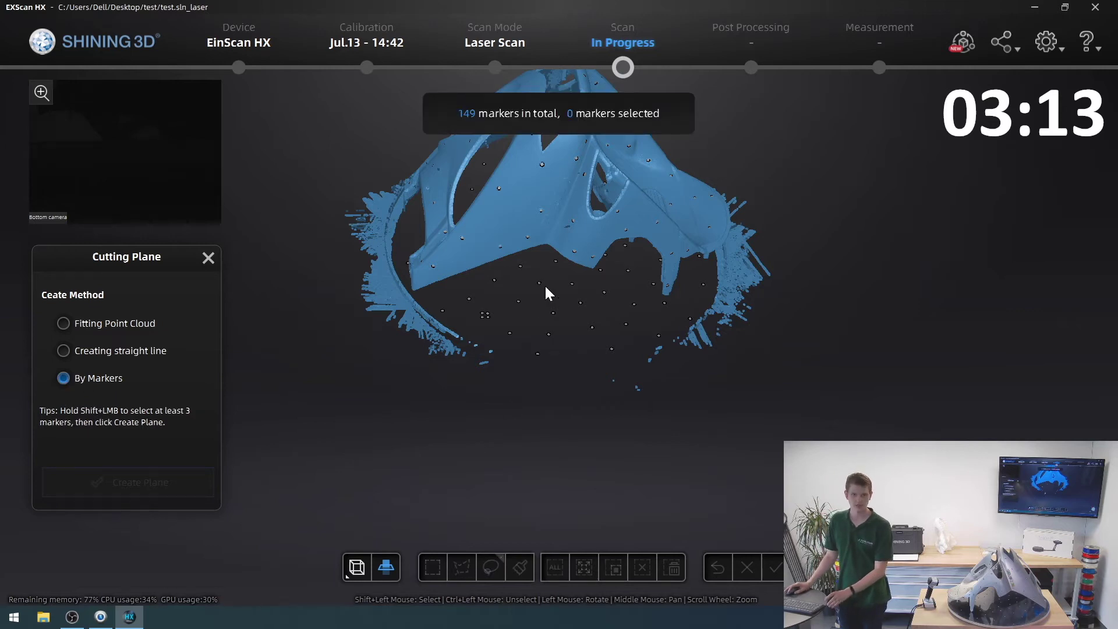
{"action": "scroll", "coordinate": [542, 401], "scroll_direction": "up", "scroll_amount": 6}
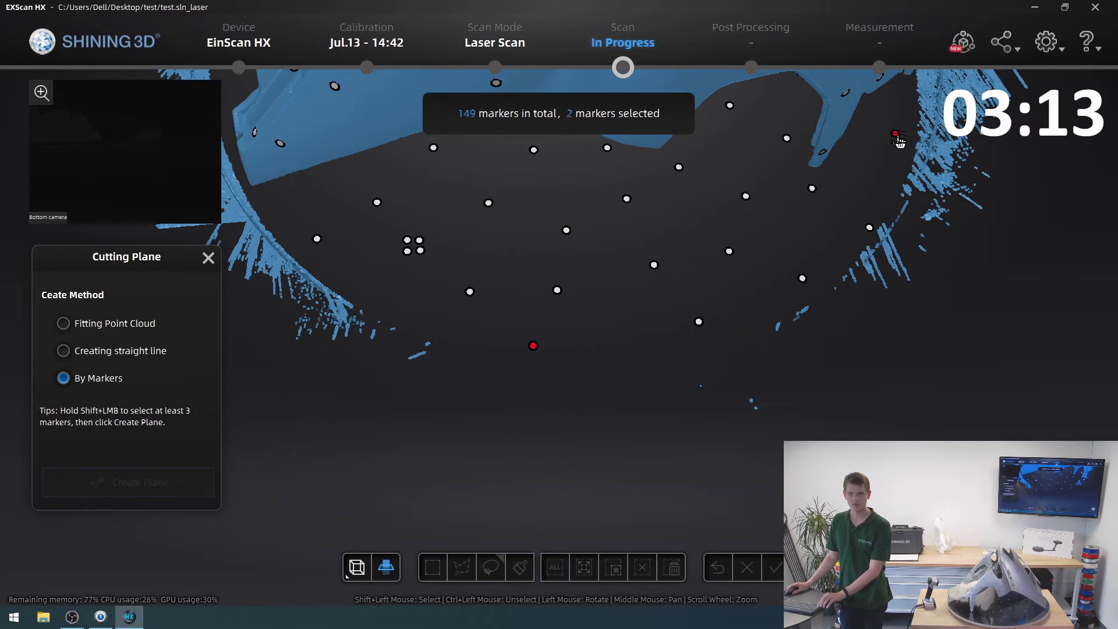
{"action": "scroll", "coordinate": [900, 140], "scroll_direction": "down", "scroll_amount": 6}
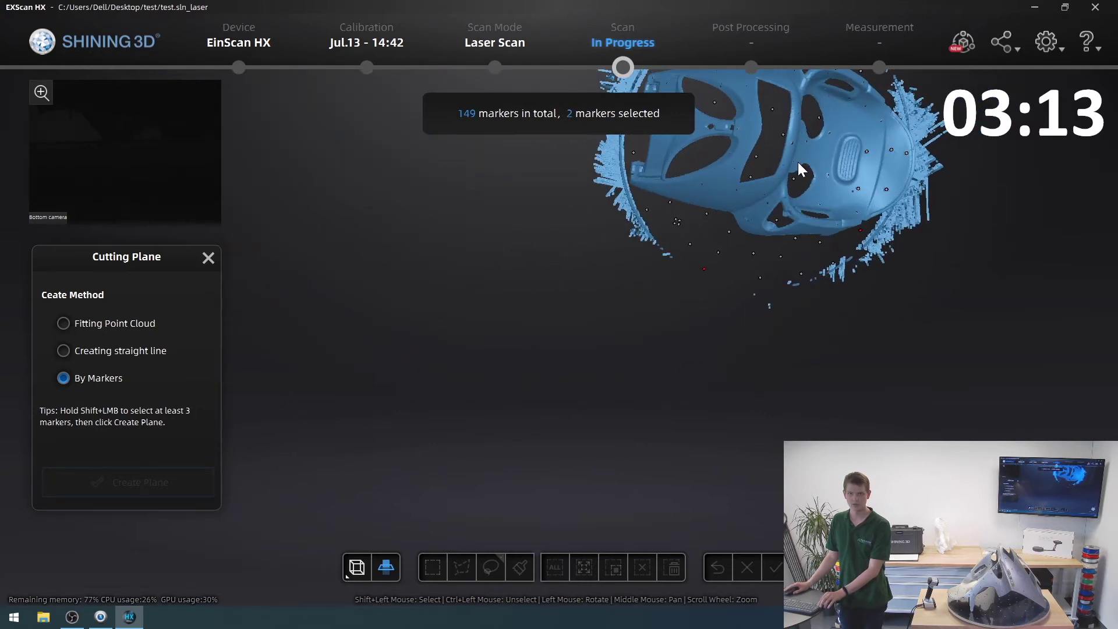
{"action": "left_click_drag", "start_coordinate": [801, 169], "coordinate": [759, 368]}
{"action": "scroll", "coordinate": [637, 228], "scroll_direction": "up", "scroll_amount": 5}
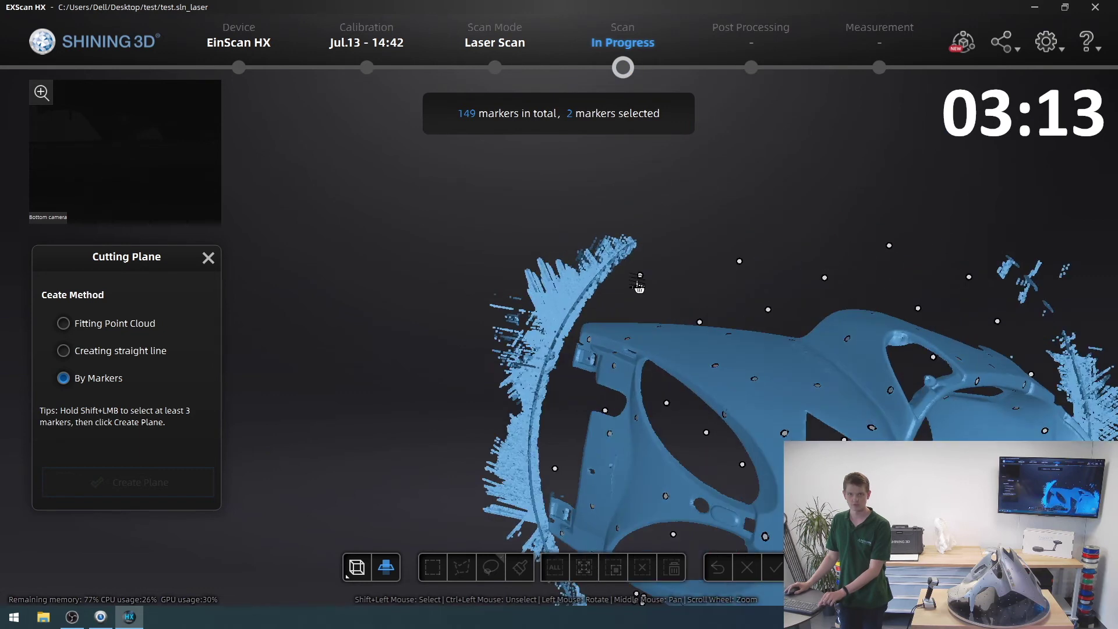
{"action": "left_click", "coordinate": [640, 279], "text": "shift"}
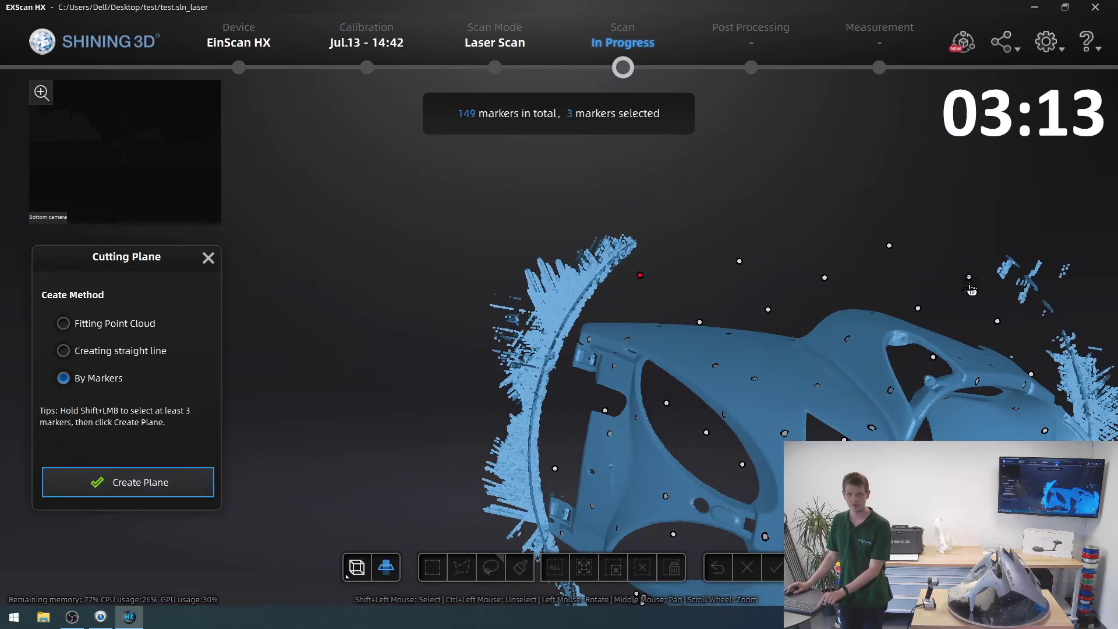
Step: Create the marker-based cutting plane, check it edge-on, and cut away the table data below it
{"action": "left_click", "coordinate": [173, 487]}
{"action": "scroll", "coordinate": [430, 251], "scroll_direction": "down", "scroll_amount": 5}
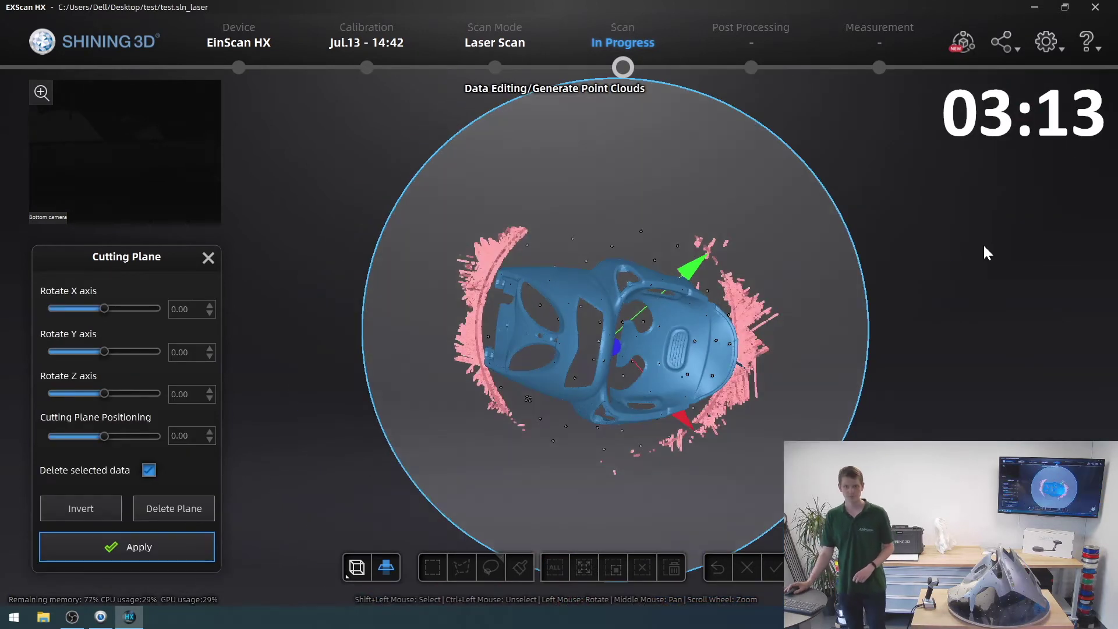
{"action": "left_click_drag", "start_coordinate": [843, 135], "coordinate": [889, 73]}
{"action": "left_click_drag", "start_coordinate": [715, 127], "coordinate": [681, 16]}
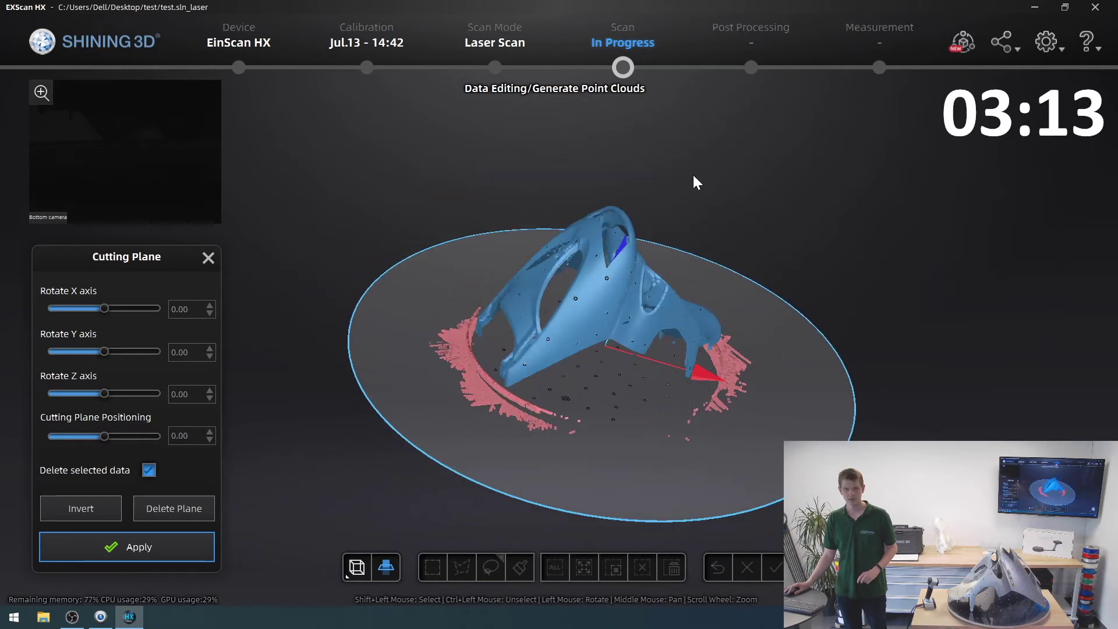
{"action": "mouse_move", "coordinate": [694, 175]}
{"action": "left_mouse_down"}
{"action": "mouse_move", "coordinate": [669, 38]}
{"action": "mouse_move", "coordinate": [630, 134]}
{"action": "left_mouse_up"}
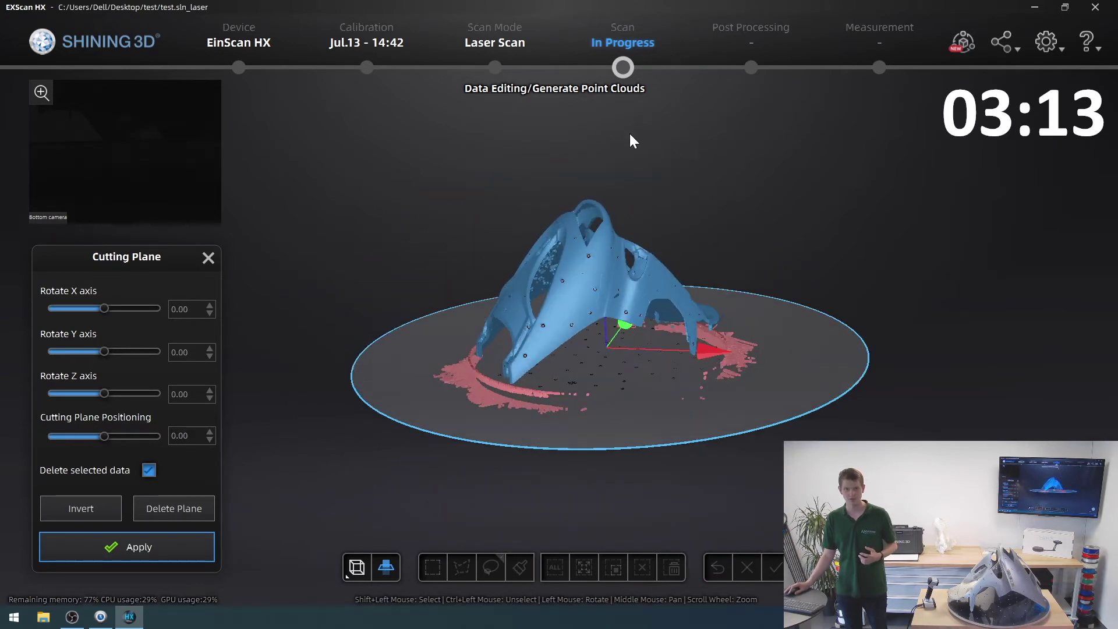
{"action": "left_click", "coordinate": [150, 554]}
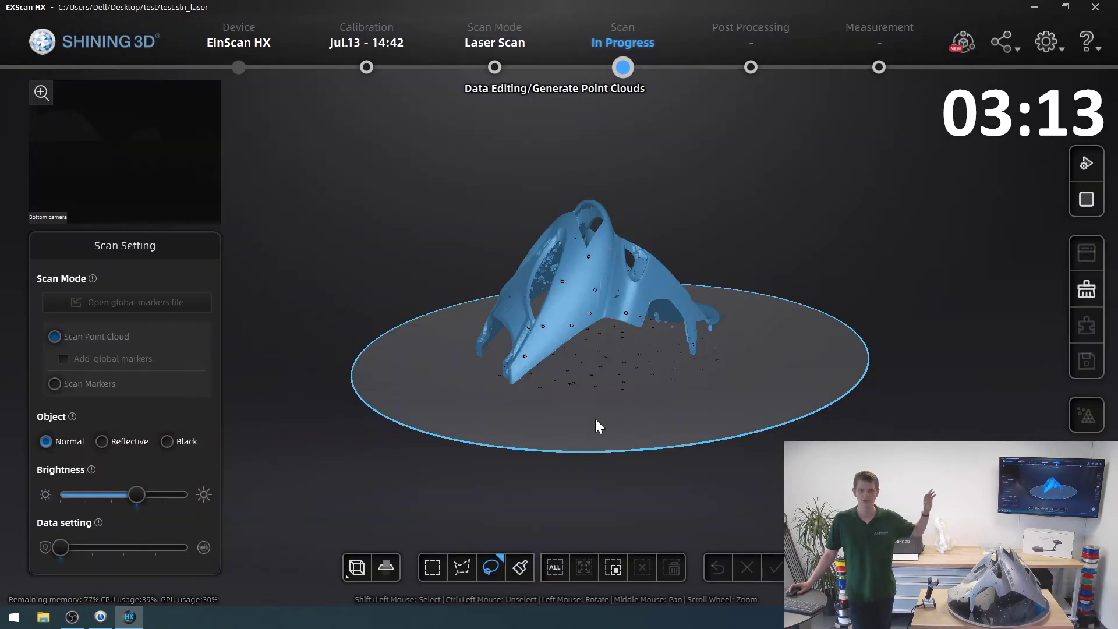
Step: Lasso and delete the stray points under the panel, apply the edit, and review the cleaned scan
{"action": "scroll", "coordinate": [596, 418], "scroll_direction": "up", "scroll_amount": 3}
{"action": "left_click_drag", "start_coordinate": [597, 417], "coordinate": [841, 315]}
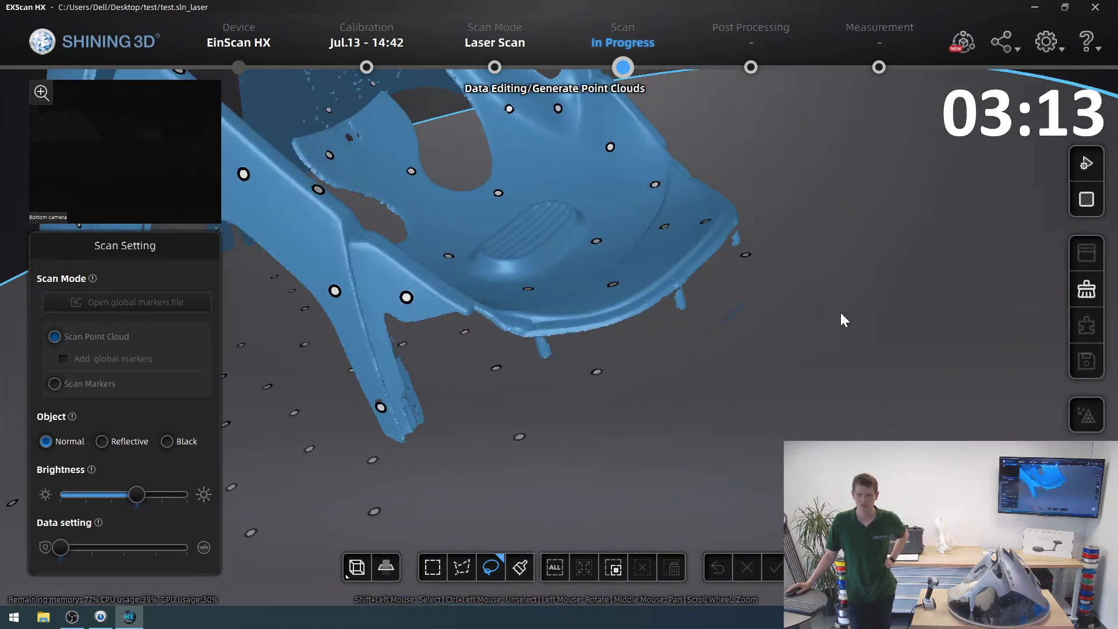
{"action": "scroll", "coordinate": [836, 314], "scroll_direction": "up", "scroll_amount": 5}
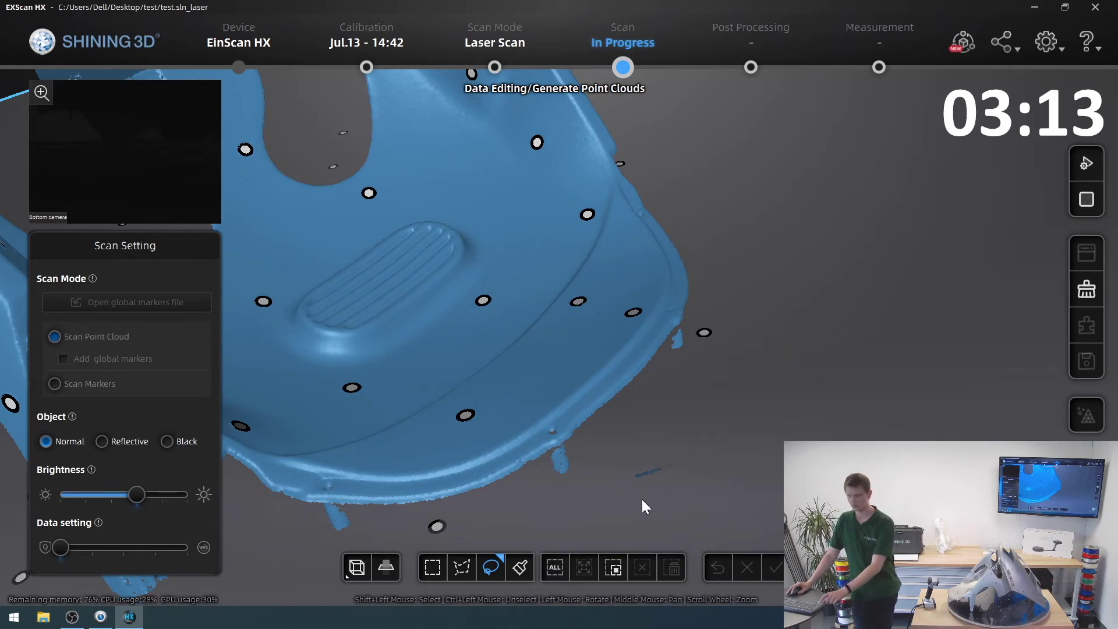
{"action": "left_click_drag", "start_coordinate": [688, 469], "coordinate": [691, 473], "text": "shift"}
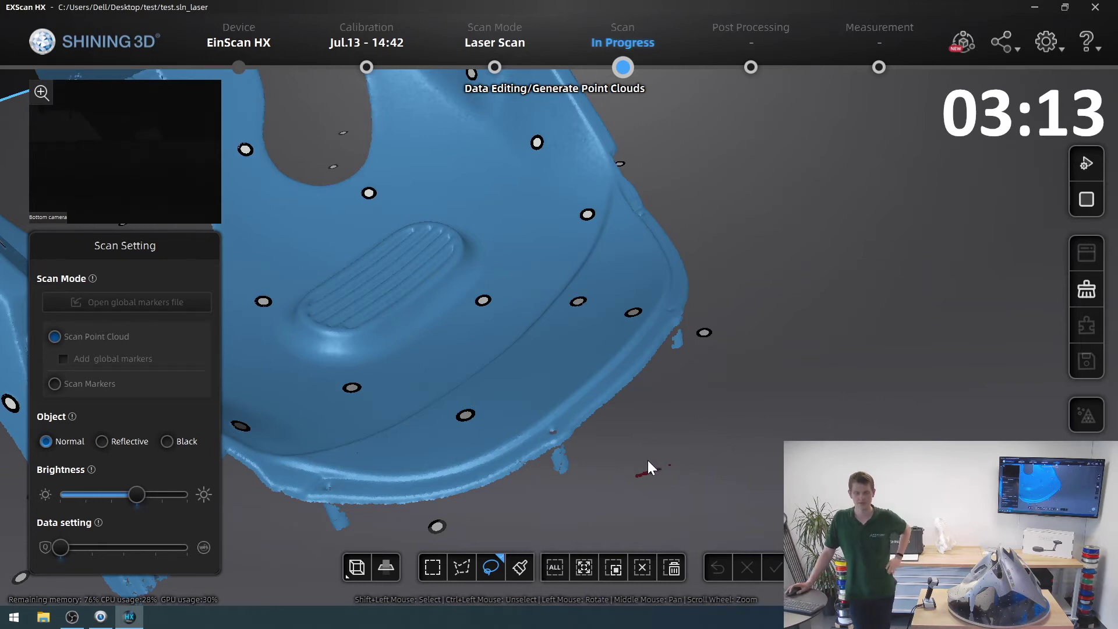
{"action": "key", "text": "Delete"}
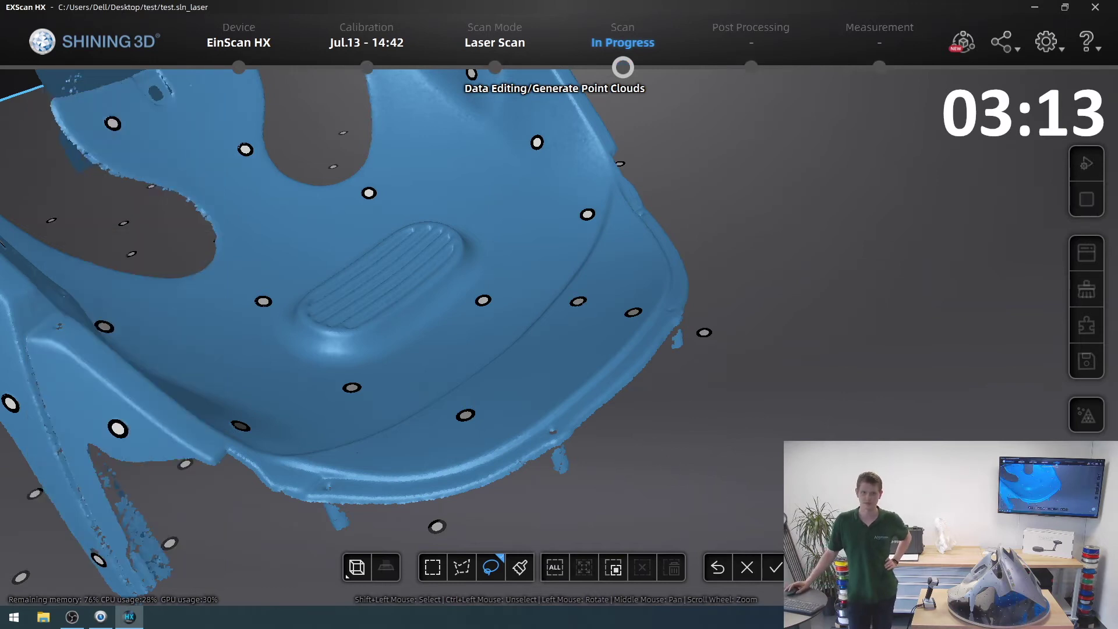
{"action": "left_click", "coordinate": [774, 568]}
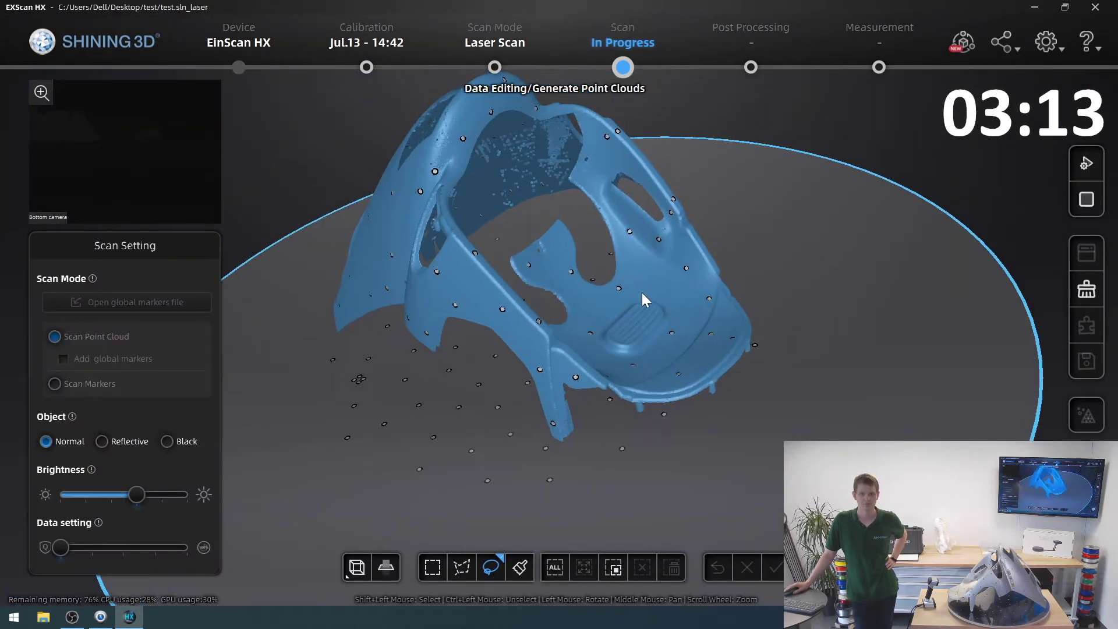
{"action": "left_click_drag", "start_coordinate": [642, 292], "coordinate": [640, 361]}
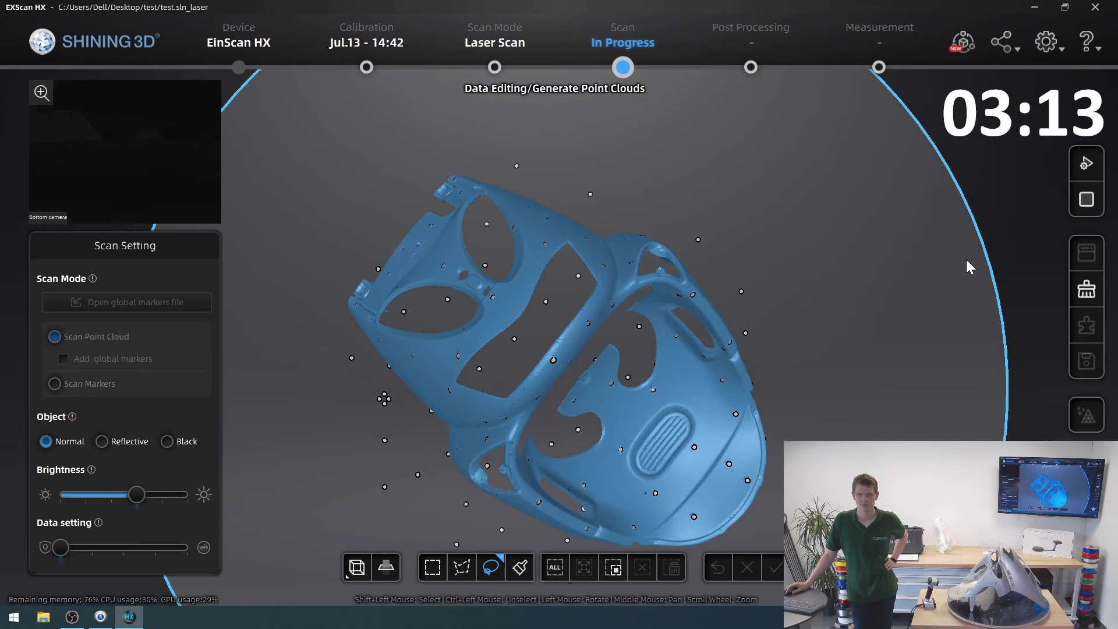
Step: Generate the point cloud from the cleaned scooter panel scan
{"action": "left_click", "coordinate": [1086, 201]}
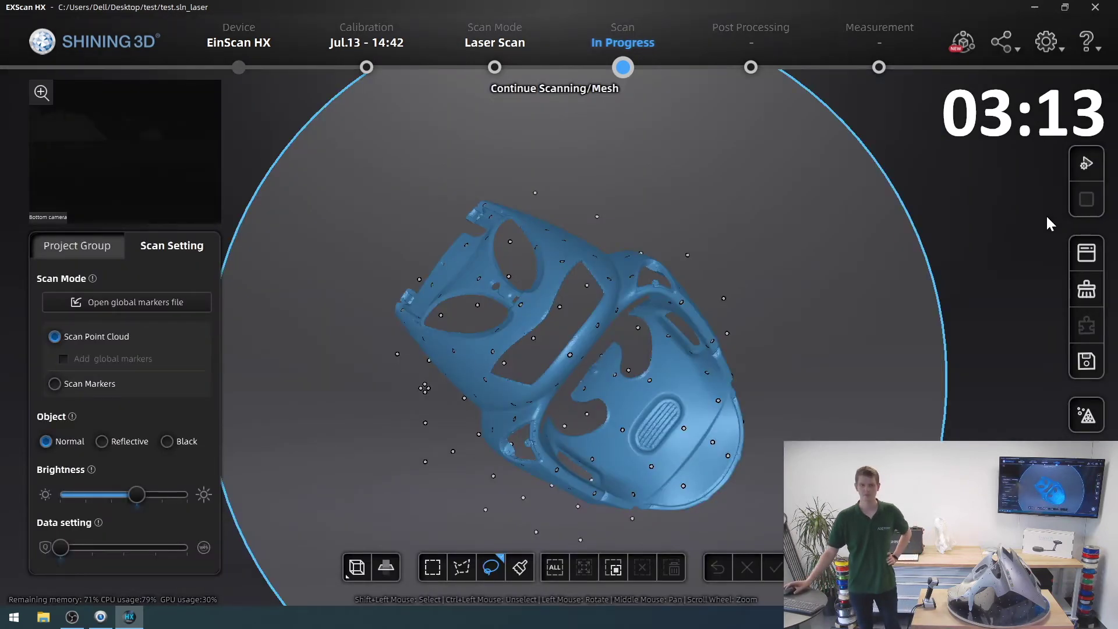
Step: Rotate and zoom around the scan to inspect its surface and raised lettering up close
{"action": "left_click_drag", "start_coordinate": [974, 277], "coordinate": [686, 229]}
{"action": "scroll", "coordinate": [659, 252], "scroll_direction": "up", "scroll_amount": 10}
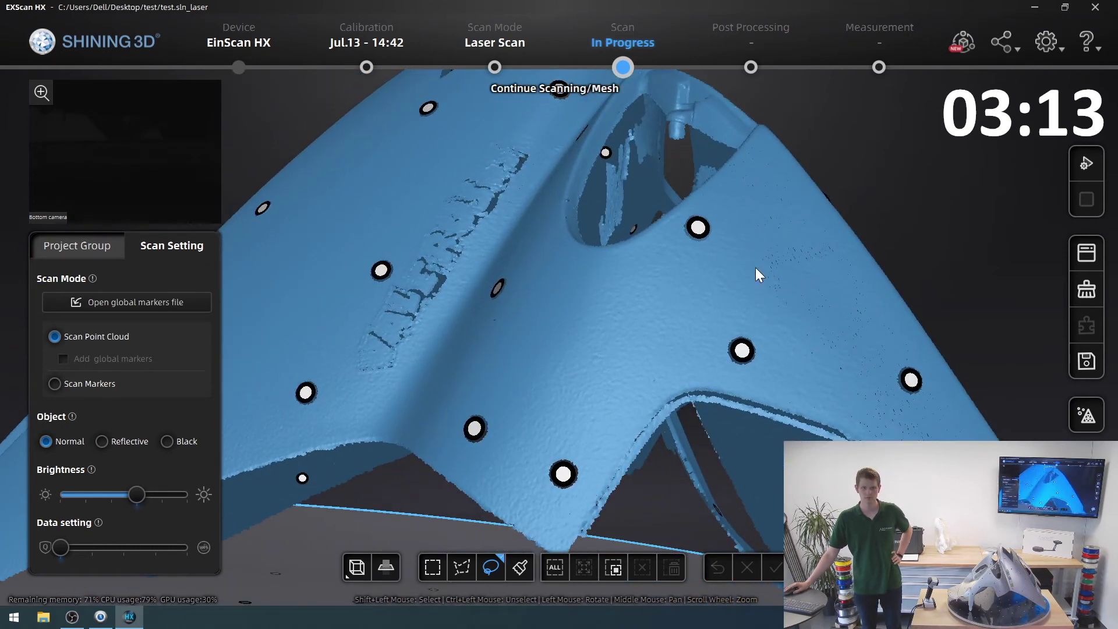
{"action": "left_click_drag", "start_coordinate": [756, 269], "coordinate": [677, 275]}
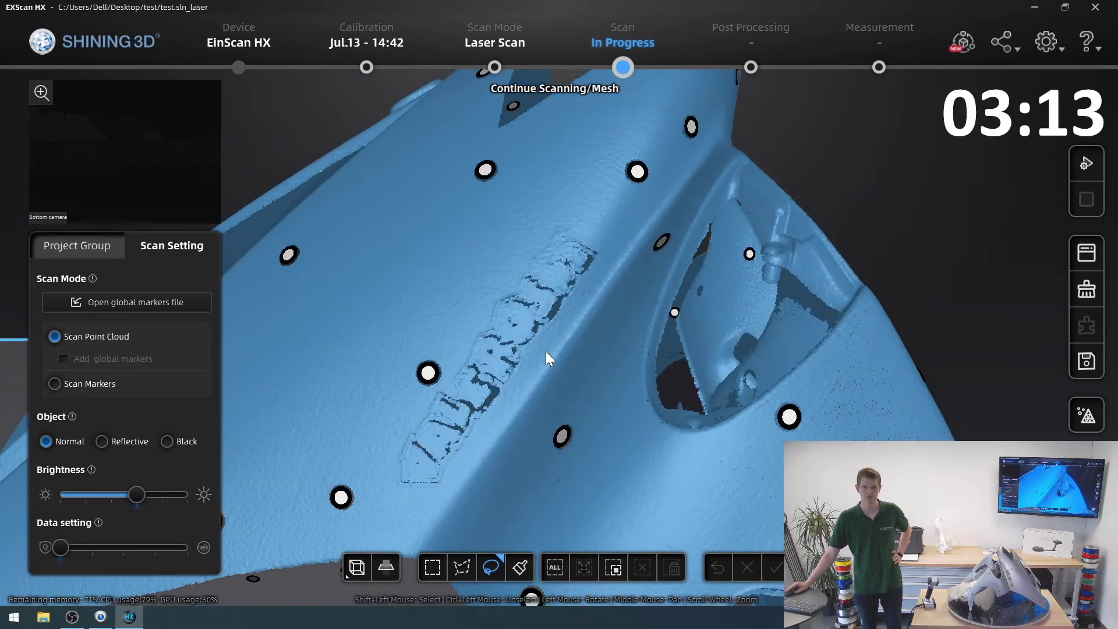
{"action": "left_click_drag", "start_coordinate": [546, 351], "coordinate": [629, 319]}
{"action": "scroll", "coordinate": [598, 347], "scroll_direction": "up", "scroll_amount": 3}
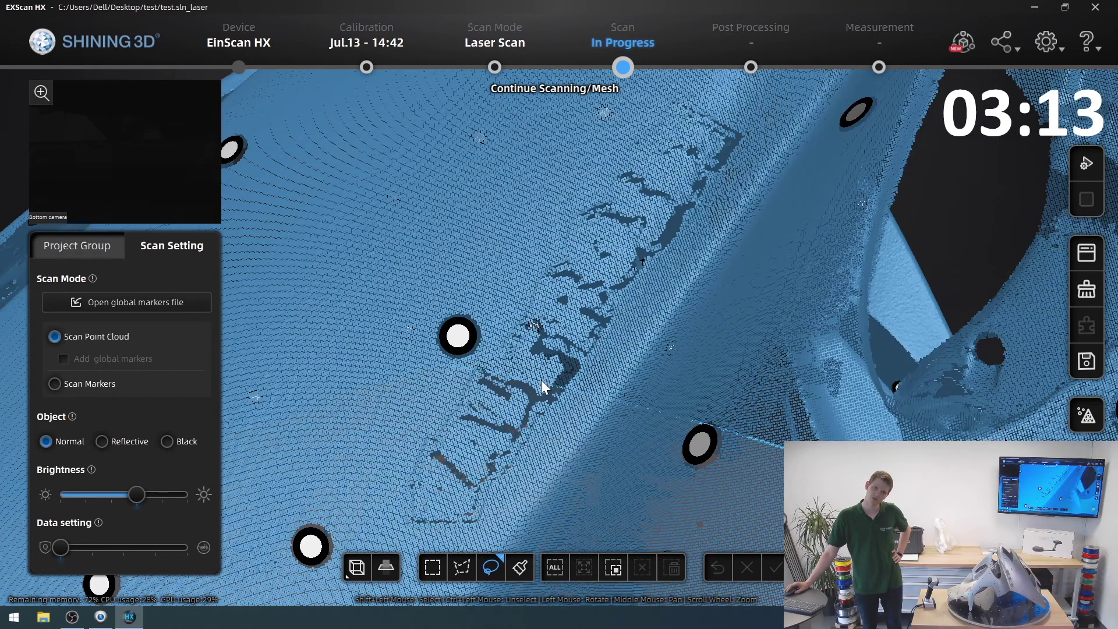
{"action": "scroll", "coordinate": [543, 385], "scroll_direction": "down", "scroll_amount": 2}
{"action": "scroll", "coordinate": [543, 386], "scroll_direction": "down", "scroll_amount": 2}
{"action": "scroll", "coordinate": [589, 306], "scroll_direction": "down", "scroll_amount": 5}
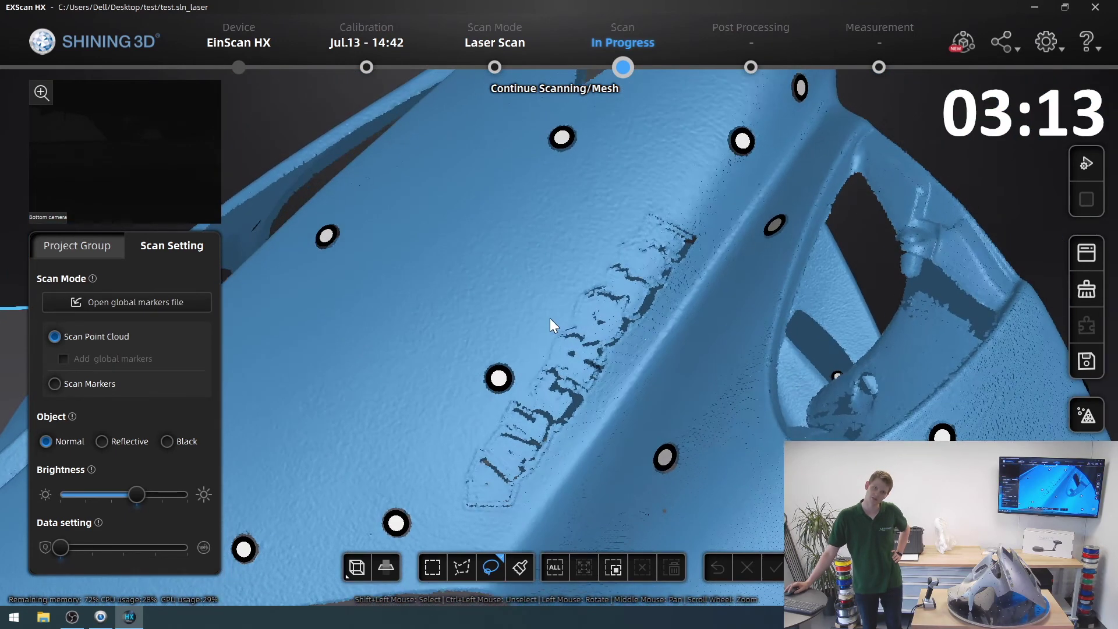
{"action": "left_click_drag", "start_coordinate": [405, 282], "coordinate": [630, 295]}
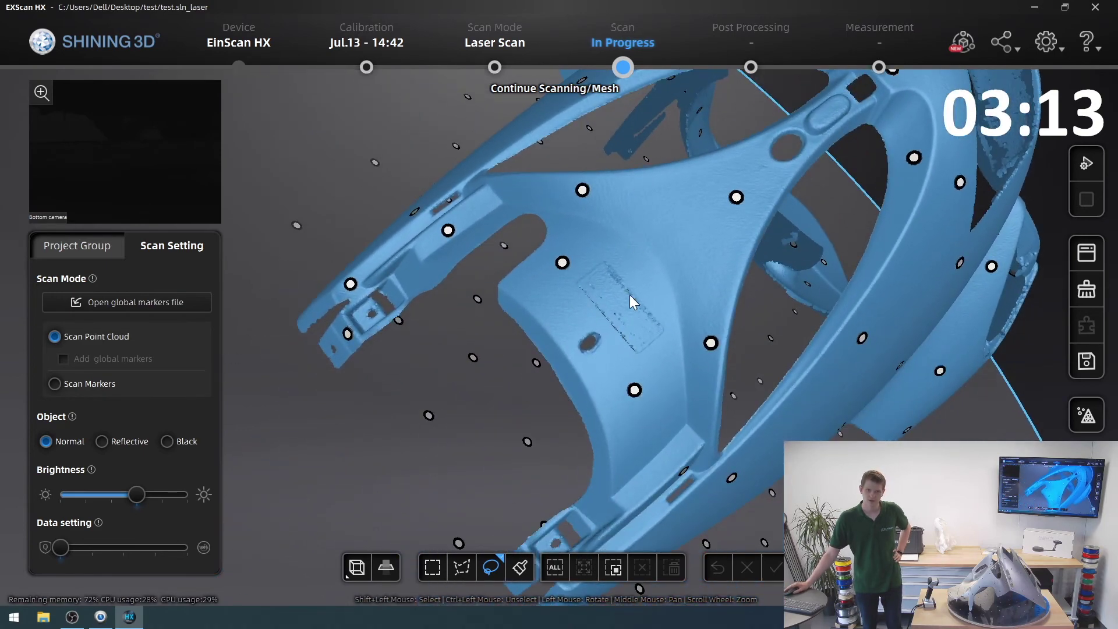
{"action": "scroll", "coordinate": [626, 327], "scroll_direction": "up", "scroll_amount": 6}
{"action": "scroll", "coordinate": [621, 333], "scroll_direction": "down", "scroll_amount": 6}
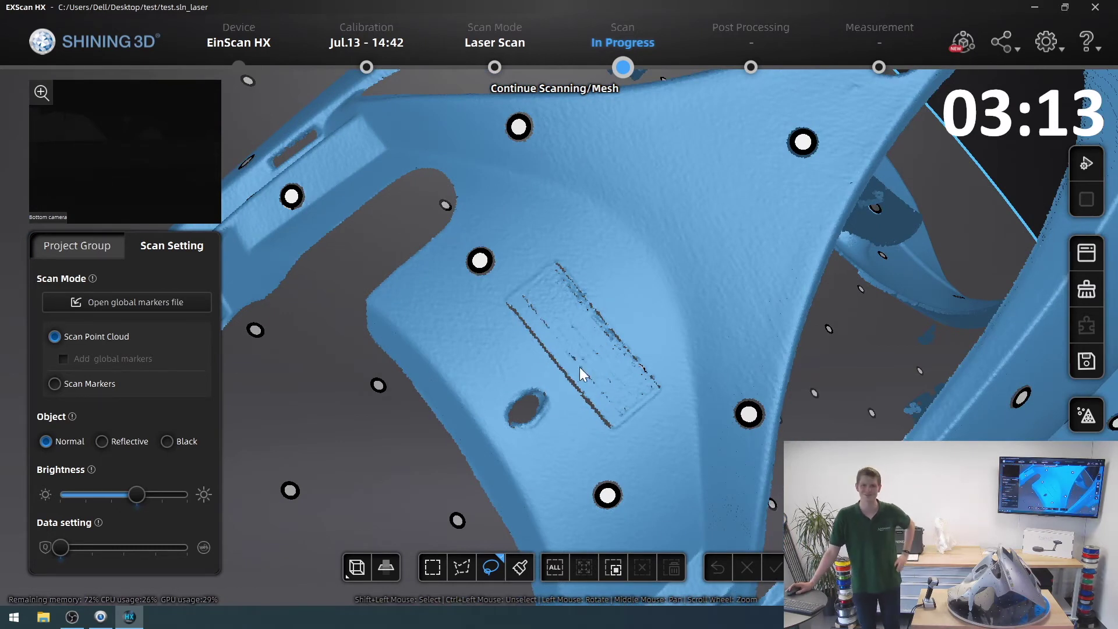
{"action": "scroll", "coordinate": [578, 372], "scroll_direction": "down", "scroll_amount": 6}
{"action": "left_click_drag", "start_coordinate": [571, 375], "coordinate": [481, 426]}
{"action": "scroll", "coordinate": [595, 353], "scroll_direction": "down", "scroll_amount": 4}
{"action": "left_click_drag", "start_coordinate": [595, 352], "coordinate": [897, 436]}
Step: Mesh the scan as an Unwatertight model after checking the preview from several angles
{"action": "left_click", "coordinate": [1086, 416]}
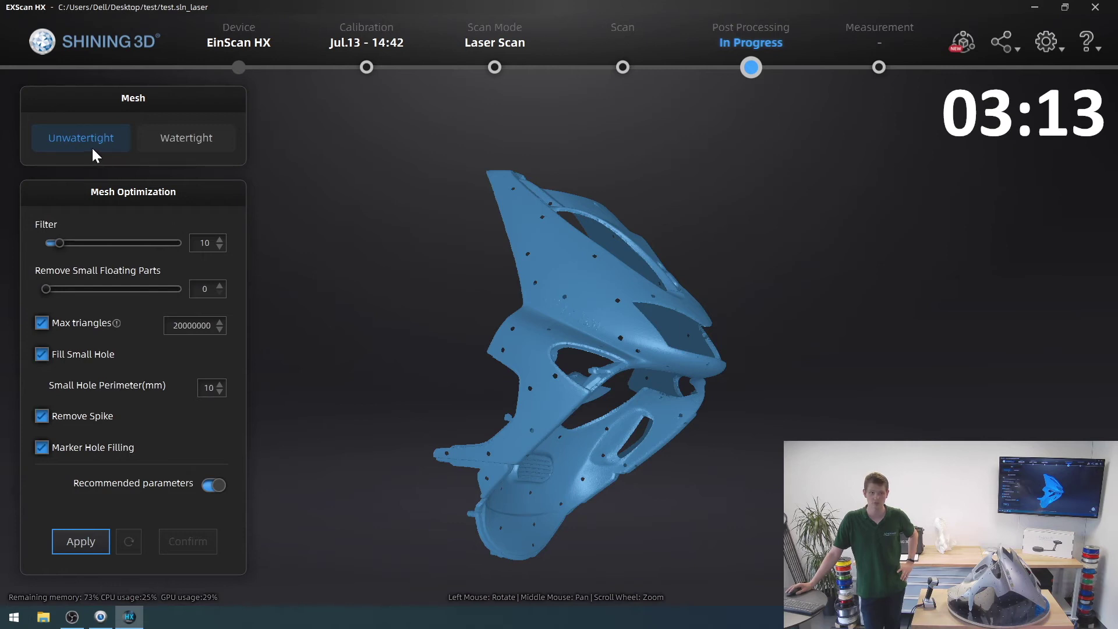
{"action": "left_click", "coordinate": [176, 137]}
{"action": "left_click", "coordinate": [107, 139]}
{"action": "left_click_drag", "start_coordinate": [511, 387], "coordinate": [738, 368]}
{"action": "mouse_move", "coordinate": [607, 302]}
{"action": "left_mouse_down"}
{"action": "mouse_move", "coordinate": [903, 240]}
{"action": "mouse_move", "coordinate": [474, 319]}
{"action": "mouse_move", "coordinate": [714, 469]}
{"action": "left_mouse_up"}
{"action": "left_click_drag", "start_coordinate": [488, 516], "coordinate": [479, 338]}
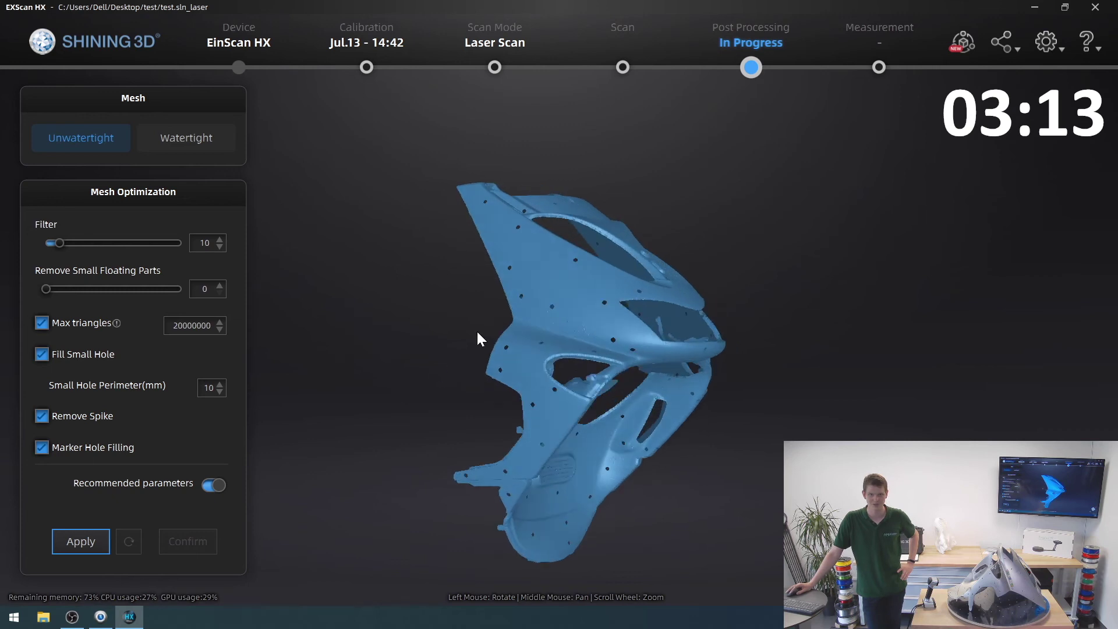
{"action": "left_click", "coordinate": [76, 549]}
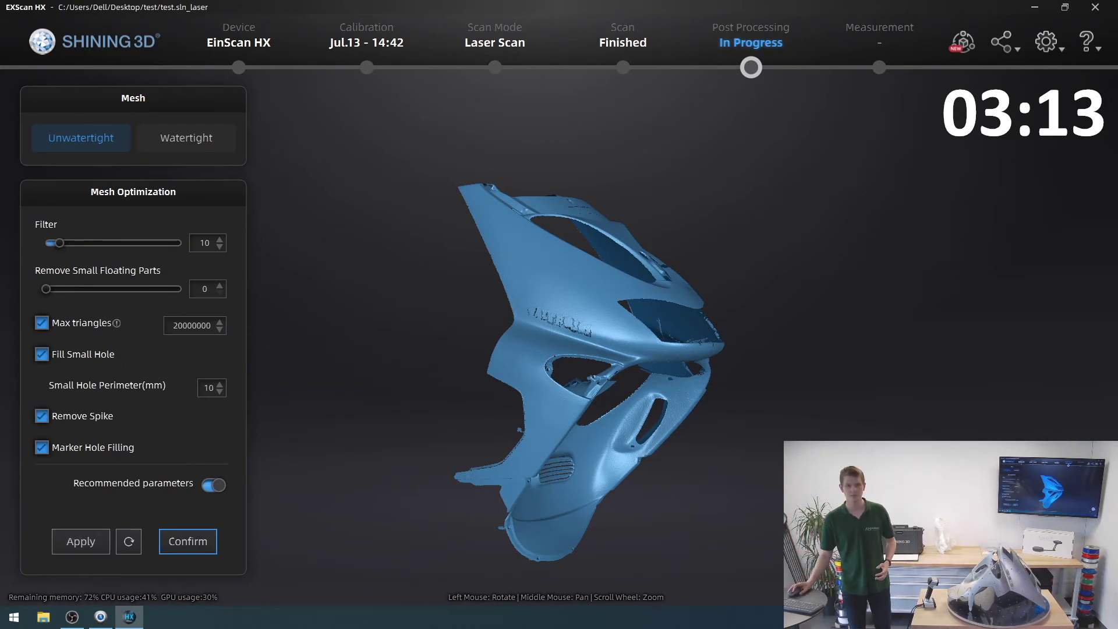
Step: Accept the finished scooter panel mesh, then rotate and zoom it to inspect it
{"action": "left_click", "coordinate": [210, 540]}
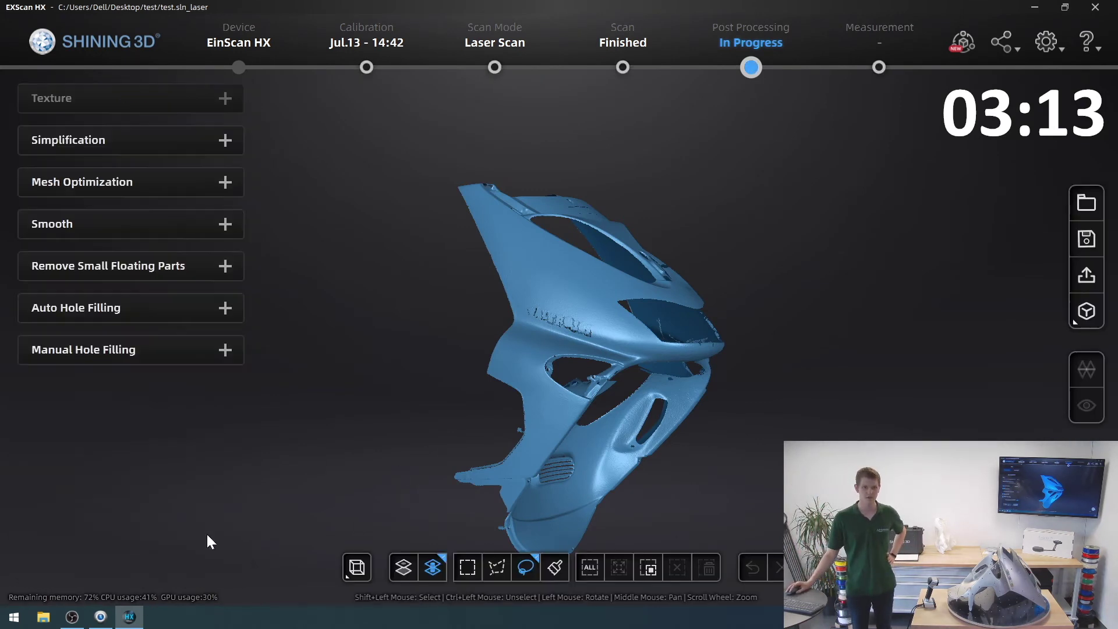
{"action": "left_click_drag", "start_coordinate": [568, 451], "coordinate": [509, 384]}
{"action": "scroll", "coordinate": [600, 324], "scroll_direction": "up", "scroll_amount": 3}
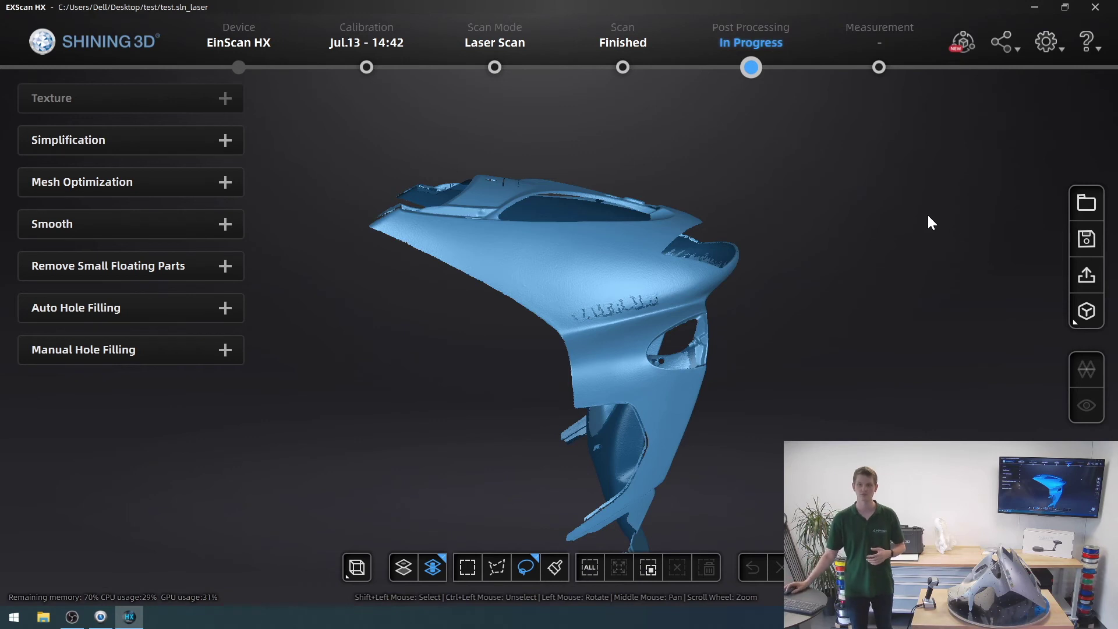
Step: Save the mesh to the Desktop as an STL file named Scooter_front
{"action": "left_click", "coordinate": [1077, 237]}
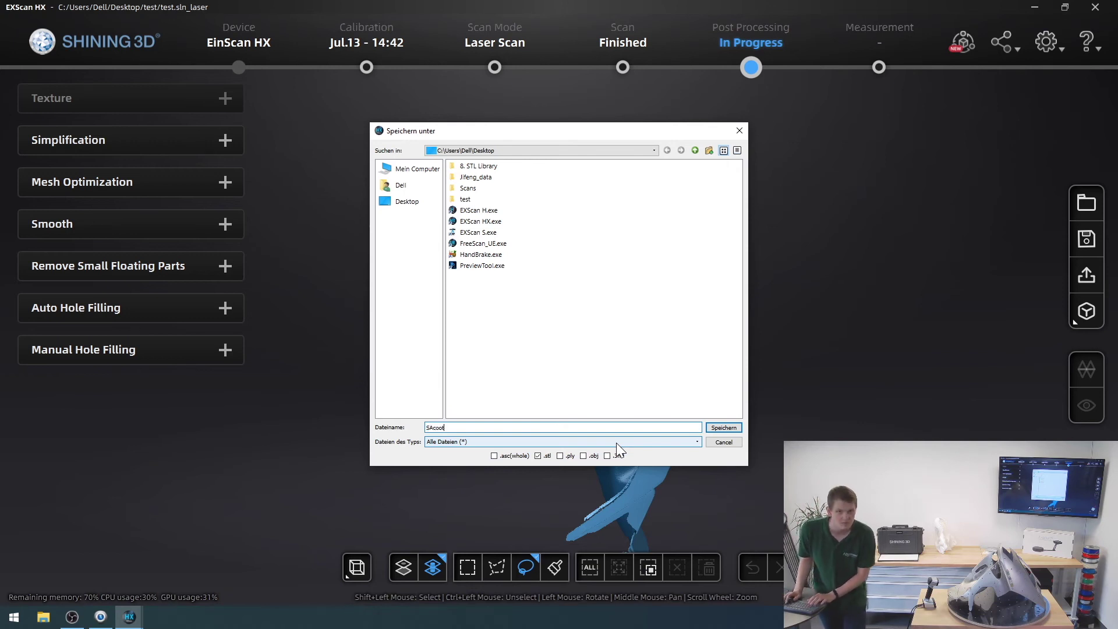
{"action": "key", "text": "BackSpace"}
{"action": "type", "text": "cooter_"}
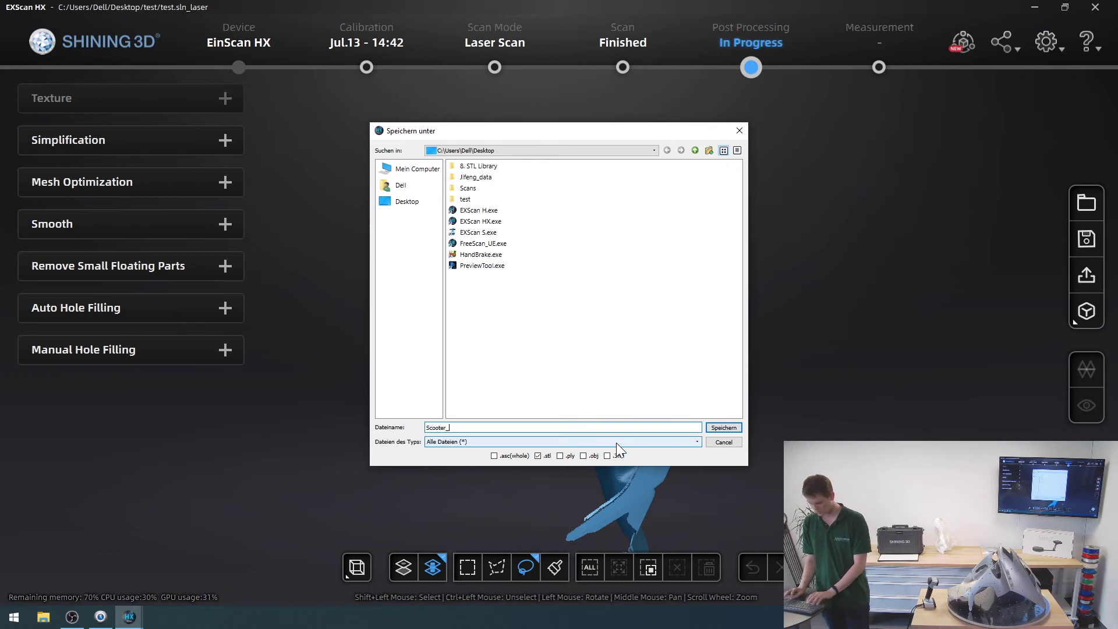
{"action": "type", "text": "front"}
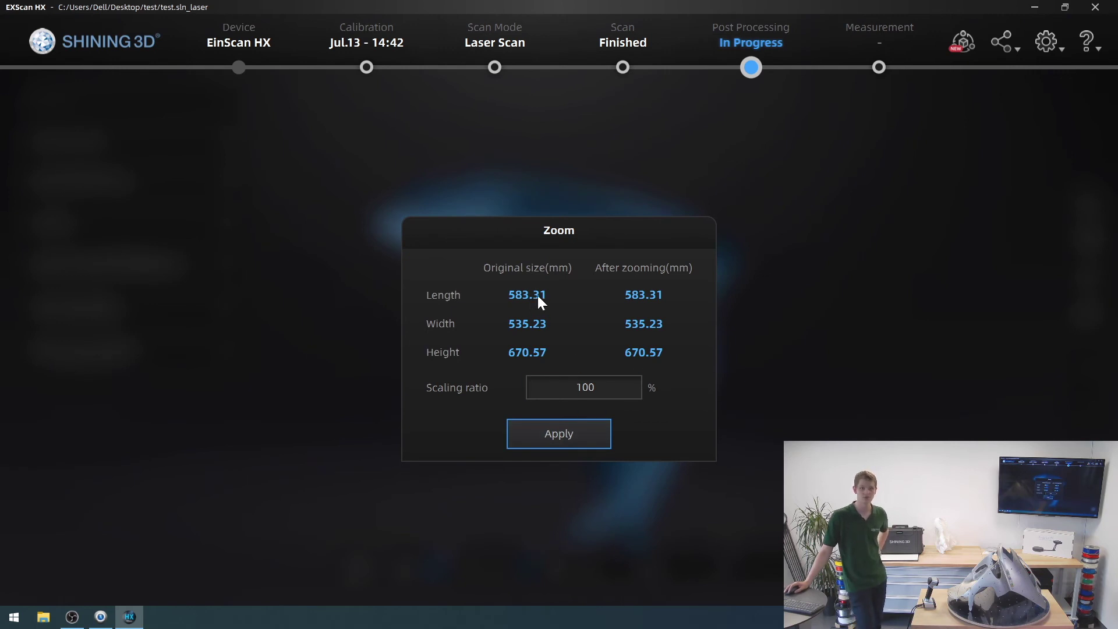
Step: Keep the scaling ratio at 100% and apply it so the mesh file is written
{"action": "left_click", "coordinate": [557, 441]}
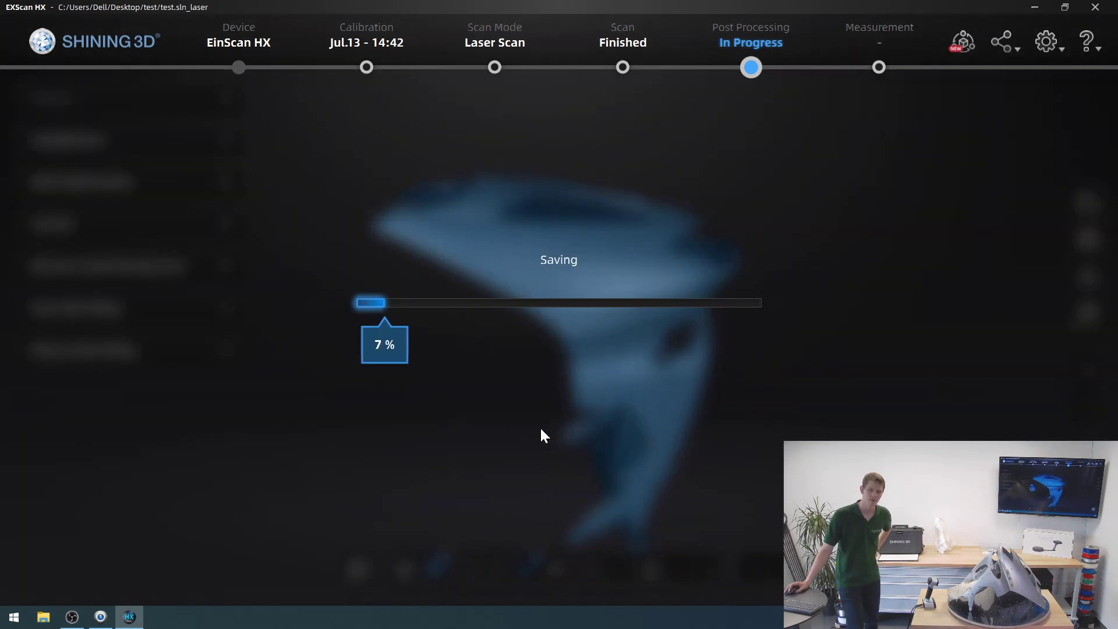